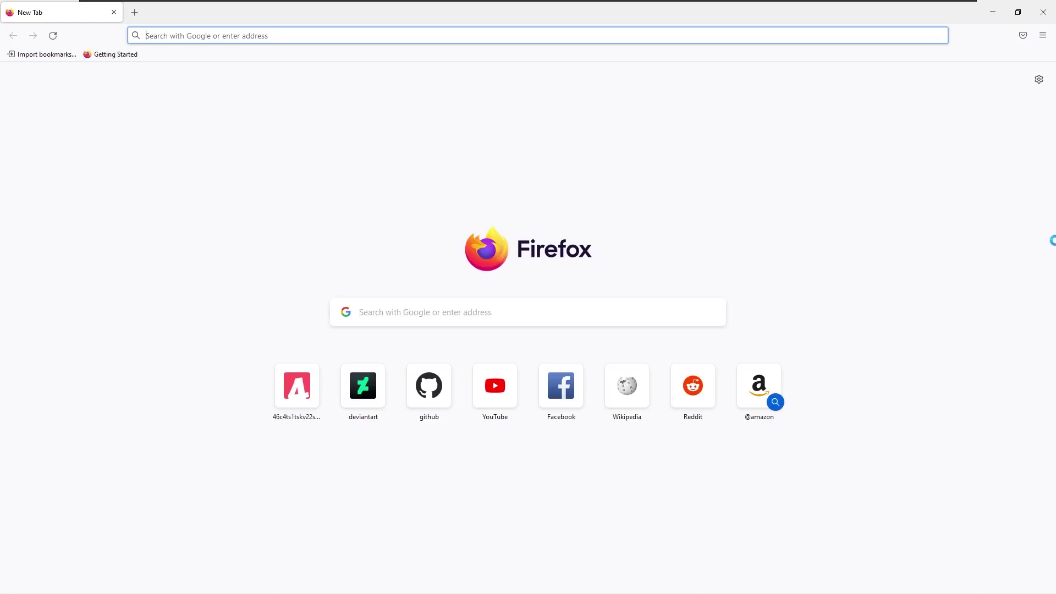
# Save Keylaunch_v1.1.rmskin from the GitHub 'Fixed crash' release, then go to the Rainmeter site.
pyautogui.click(1043, 12)
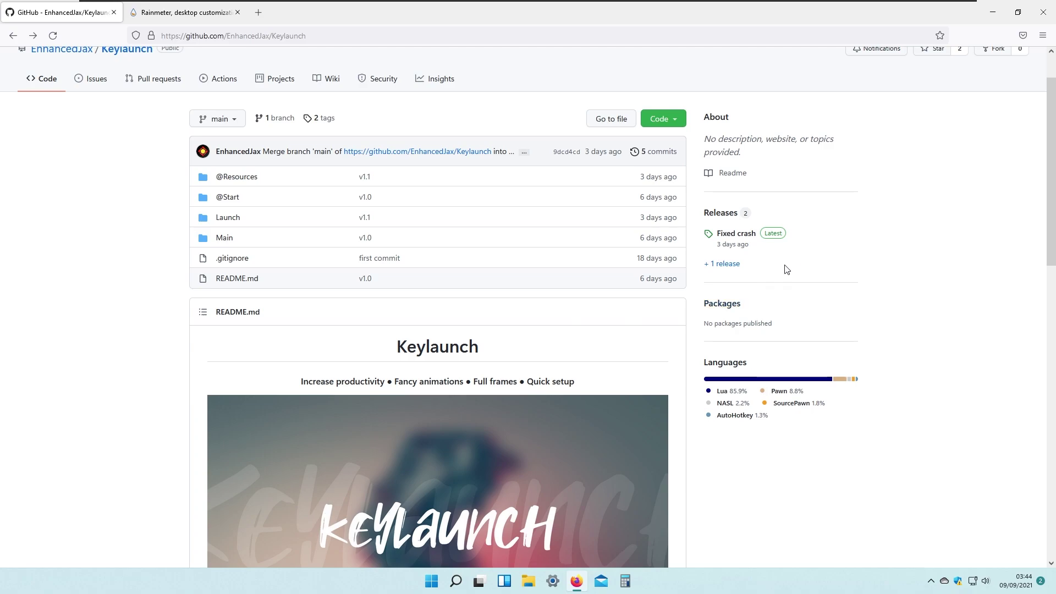
pyautogui.click(737, 234)
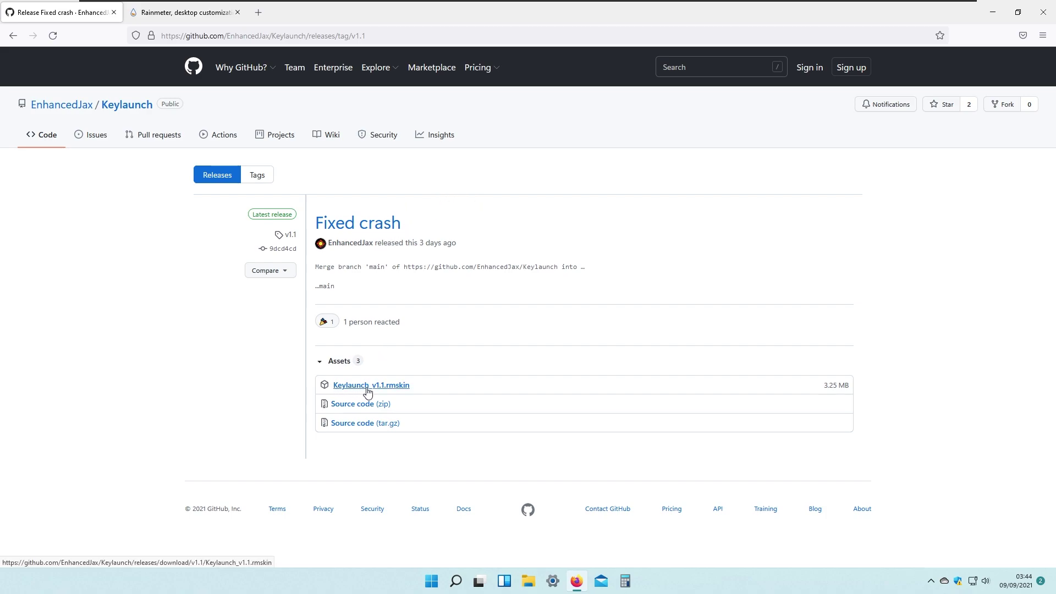
pyautogui.click(391, 386)
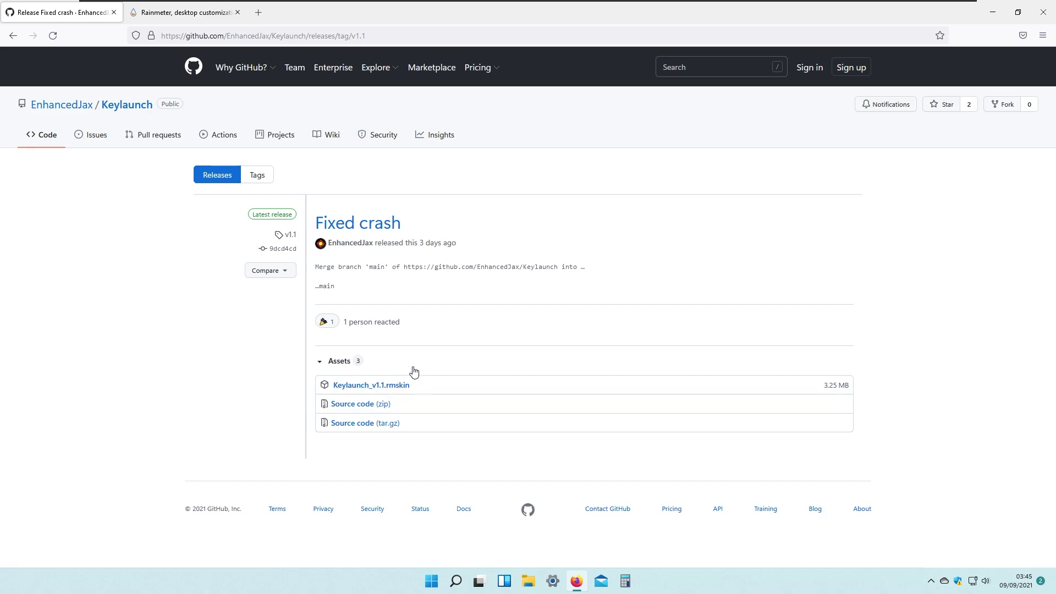
pyautogui.click(400, 385)
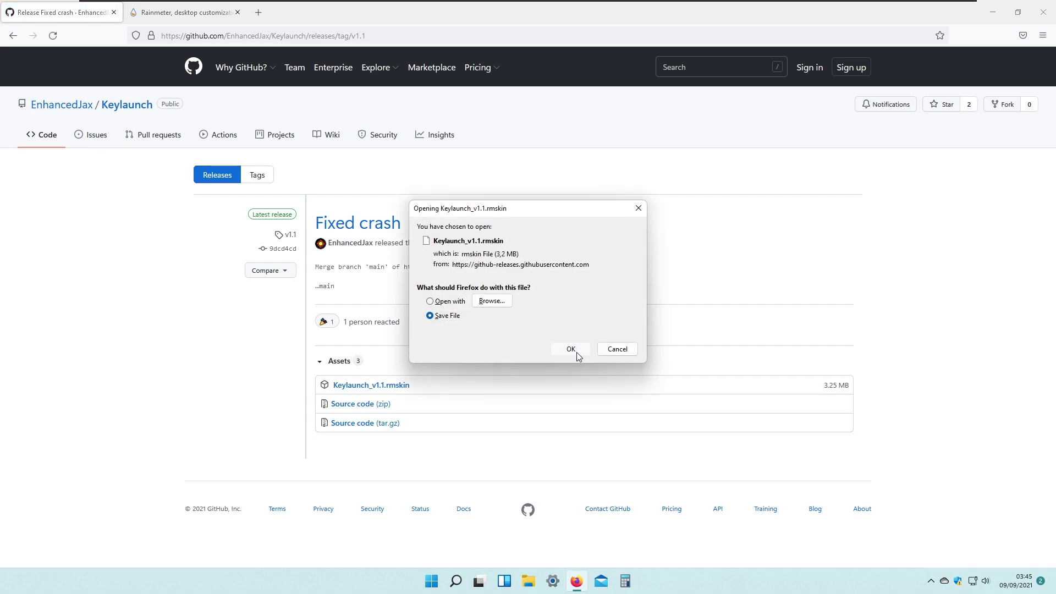
pyautogui.click(574, 351)
pyautogui.click(187, 15)
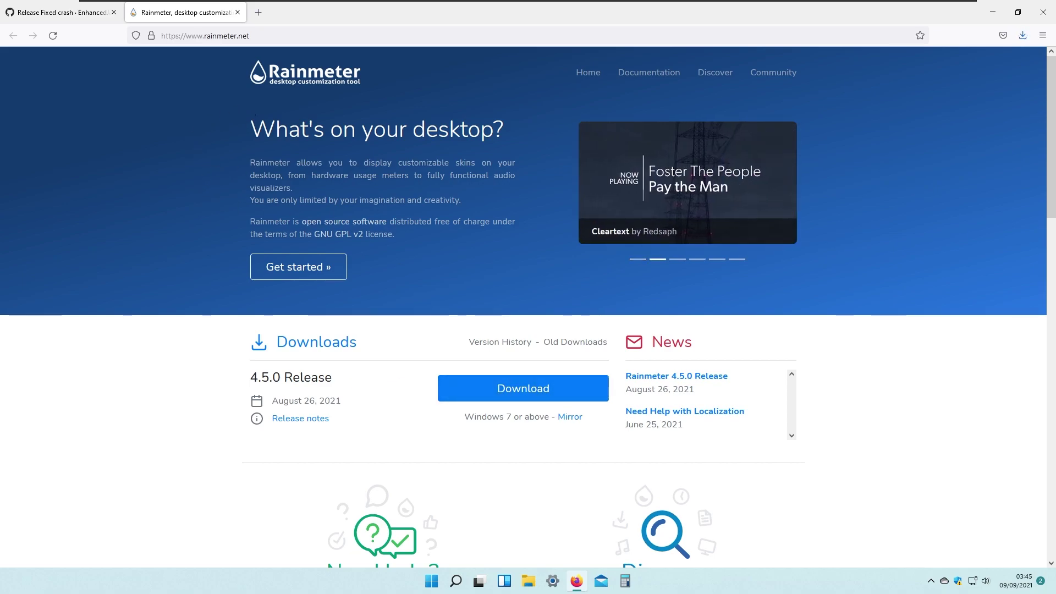
# Download and save the Rainmeter 4.5.0 installer.
pyautogui.moveTo(249, 379); pyautogui.dragTo(292, 380)
pyautogui.click(470, 389)
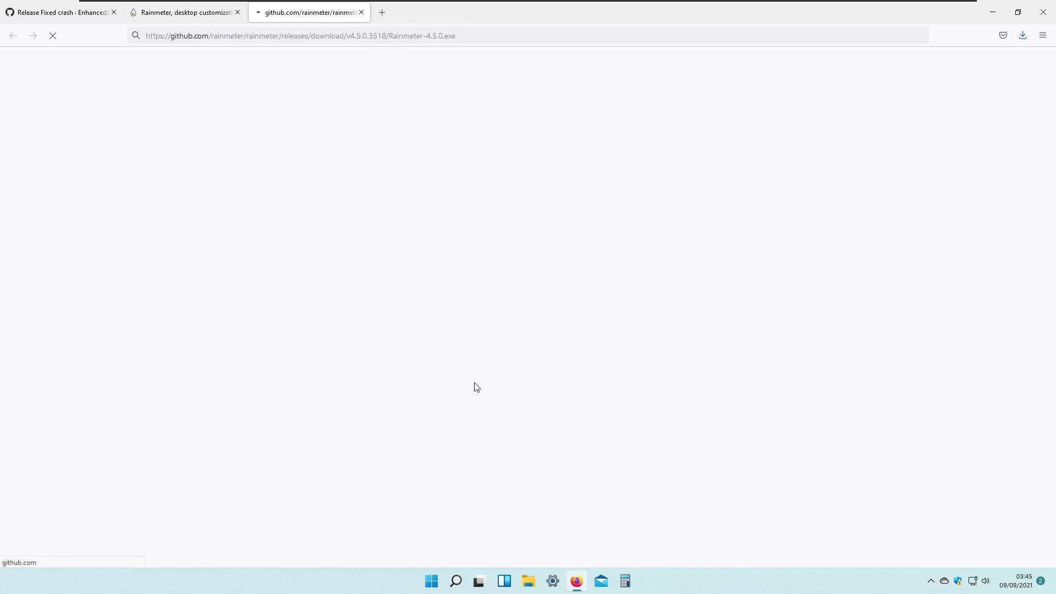
pyautogui.click(572, 323)
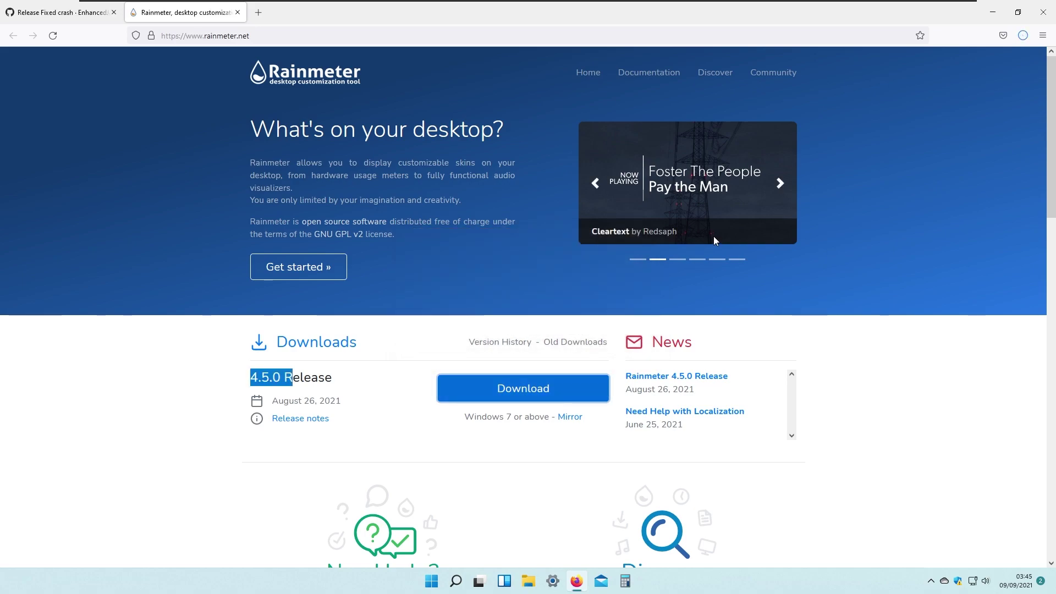
pyautogui.click(1022, 36)
# Run the Rainmeter installer with a standard installation and finish so Rainmeter launches.
pyautogui.click(911, 64)
pyautogui.click(531, 314)
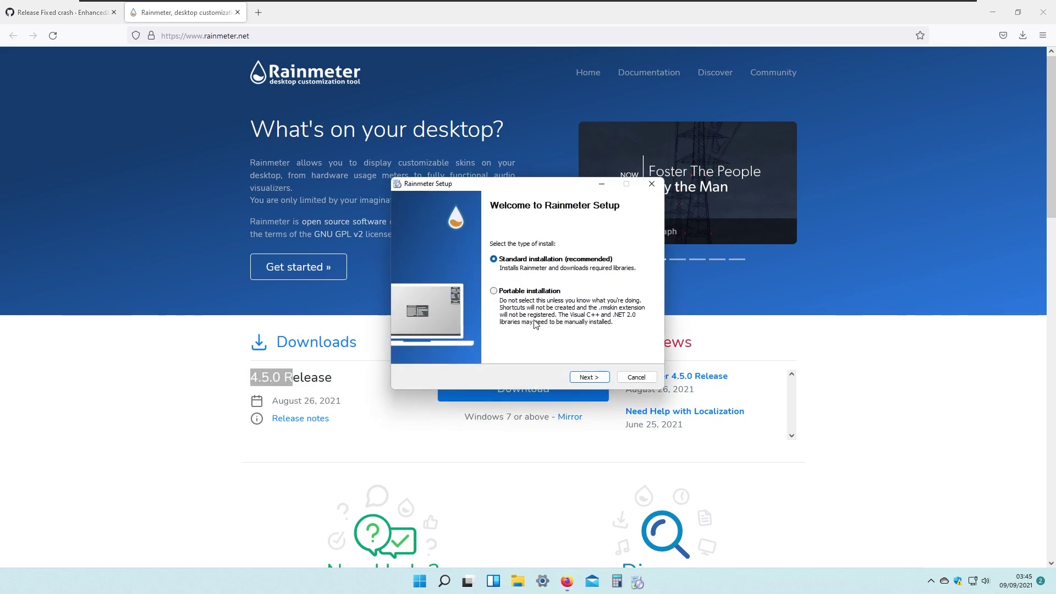
pyautogui.click(589, 376)
pyautogui.click(589, 377)
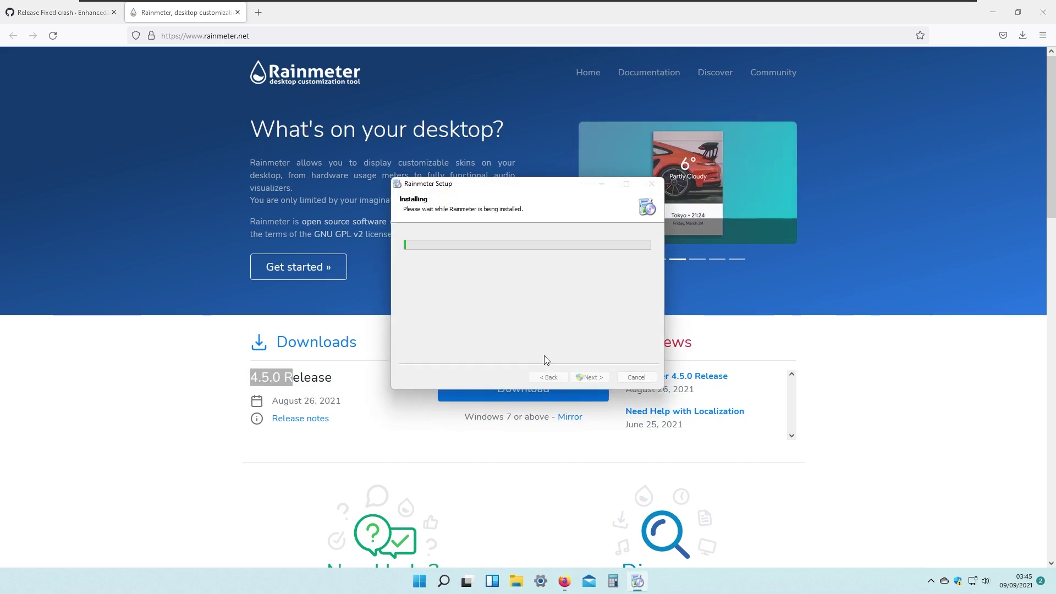
pyautogui.click(482, 378)
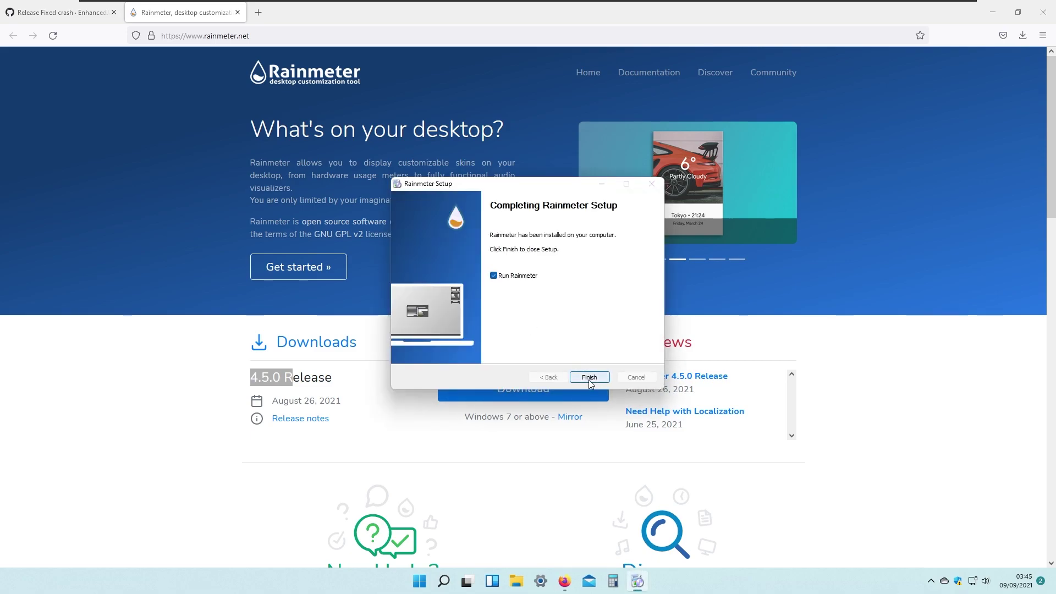
pyautogui.click(590, 377)
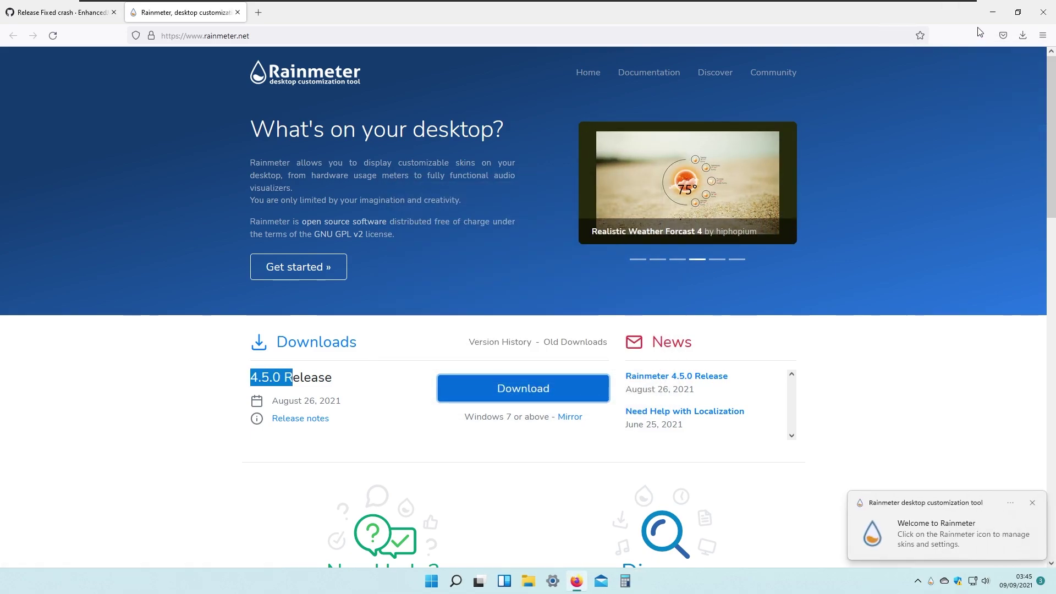
# Unload the Rainmeter welcome panel, illustro clock and system usage skins from the desktop.
pyautogui.click(992, 12)
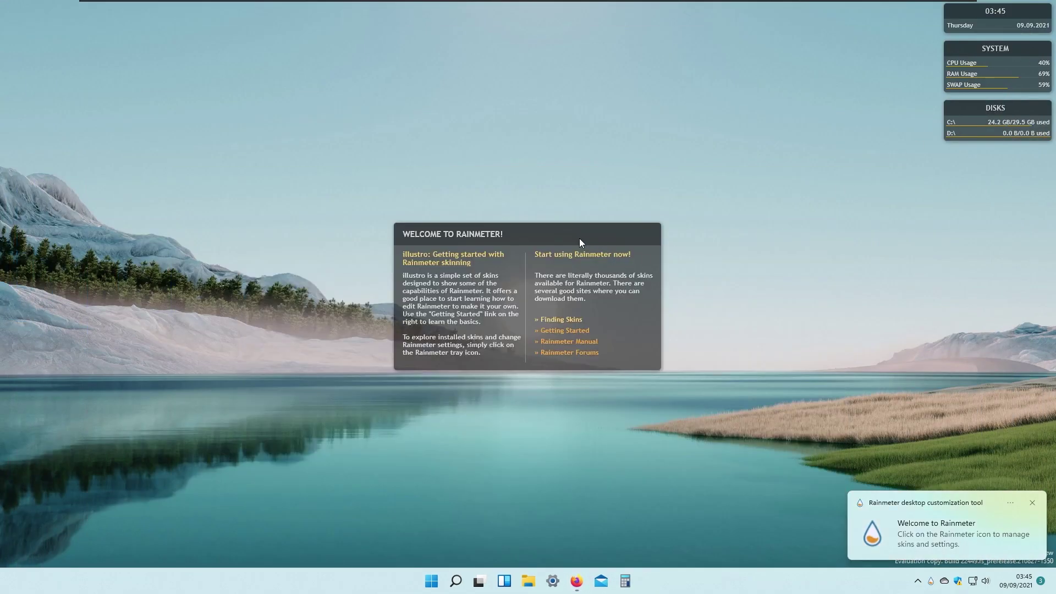
pyautogui.rightClick(507, 232)
pyautogui.click(556, 362)
pyautogui.rightClick(987, 12)
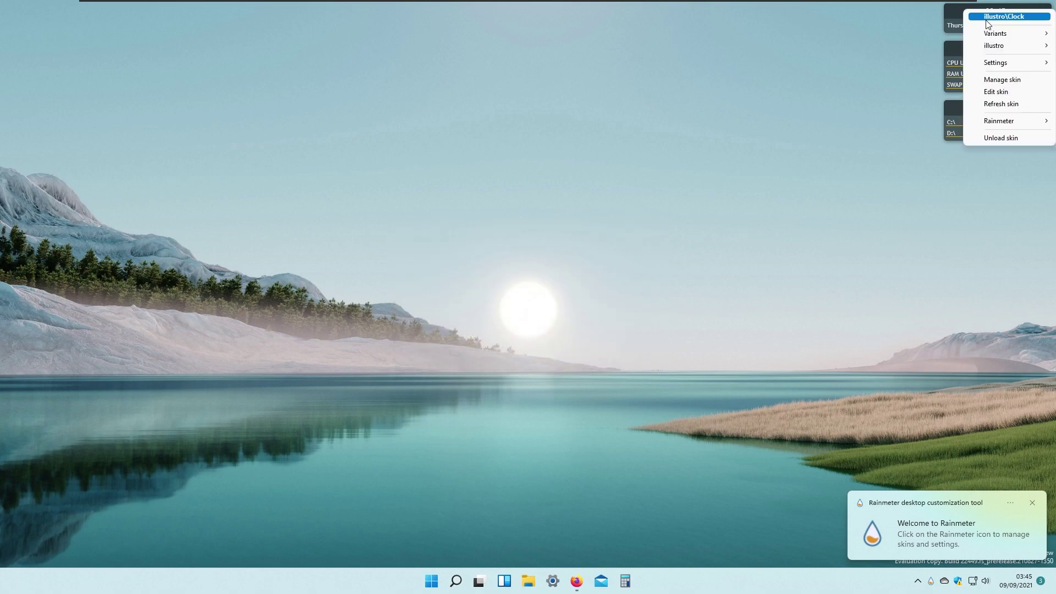
pyautogui.click(992, 138)
pyautogui.rightClick(990, 49)
pyautogui.click(995, 173)
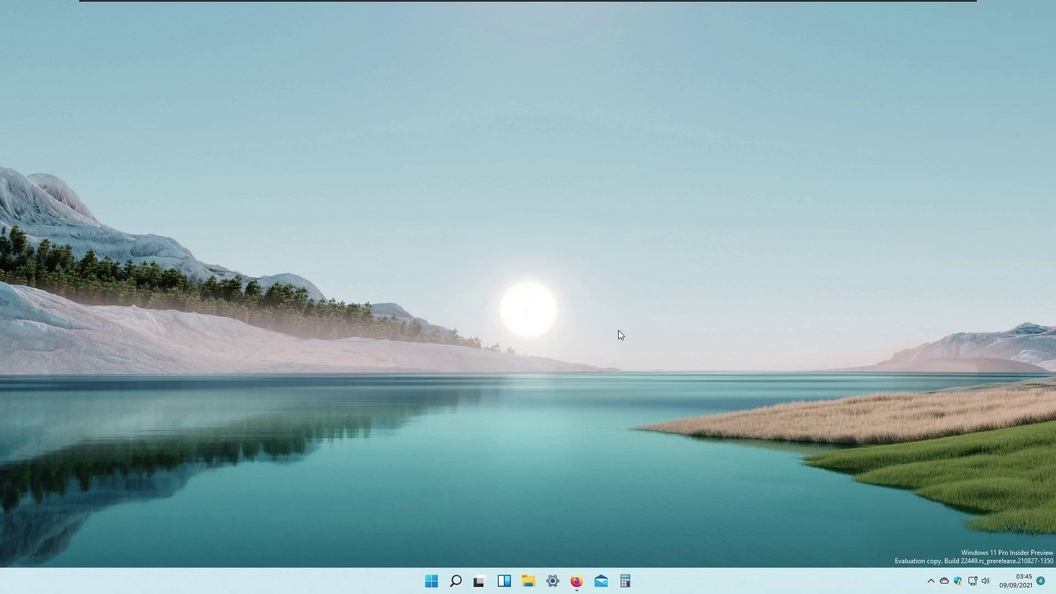
pyautogui.click(529, 579)
# Install the Keylaunch_v1.1 skin package from Downloads along with its JaxCore3 dependency.
pyautogui.doubleClick(616, 231)
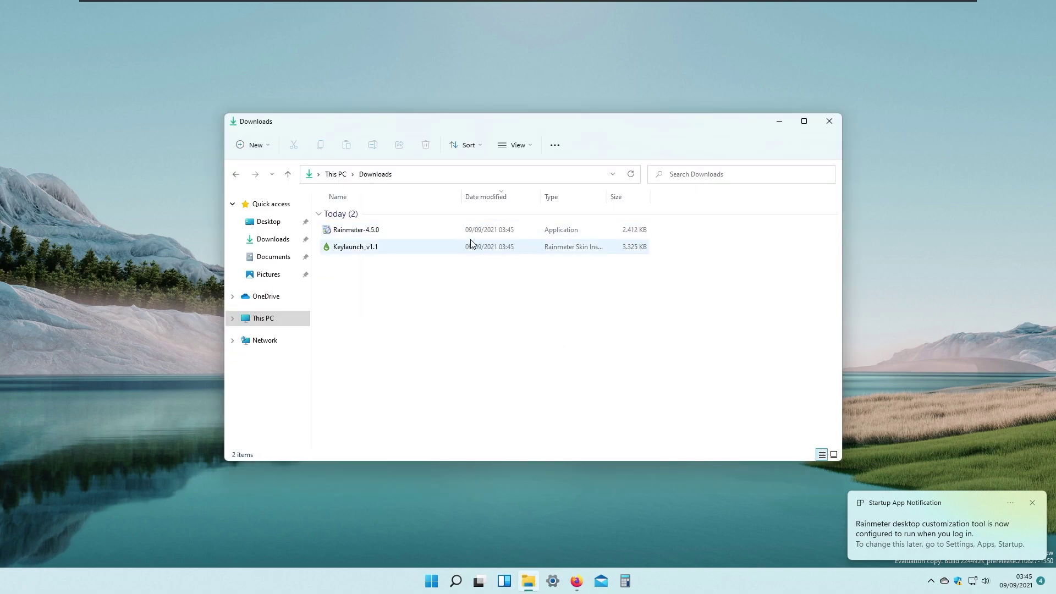
pyautogui.doubleClick(396, 248)
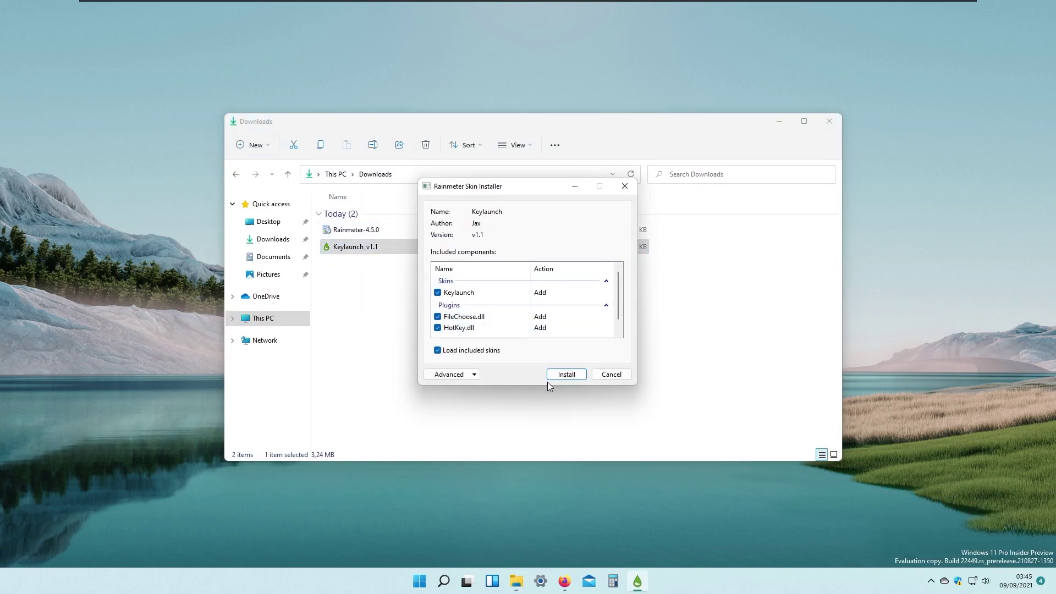
pyautogui.click(567, 376)
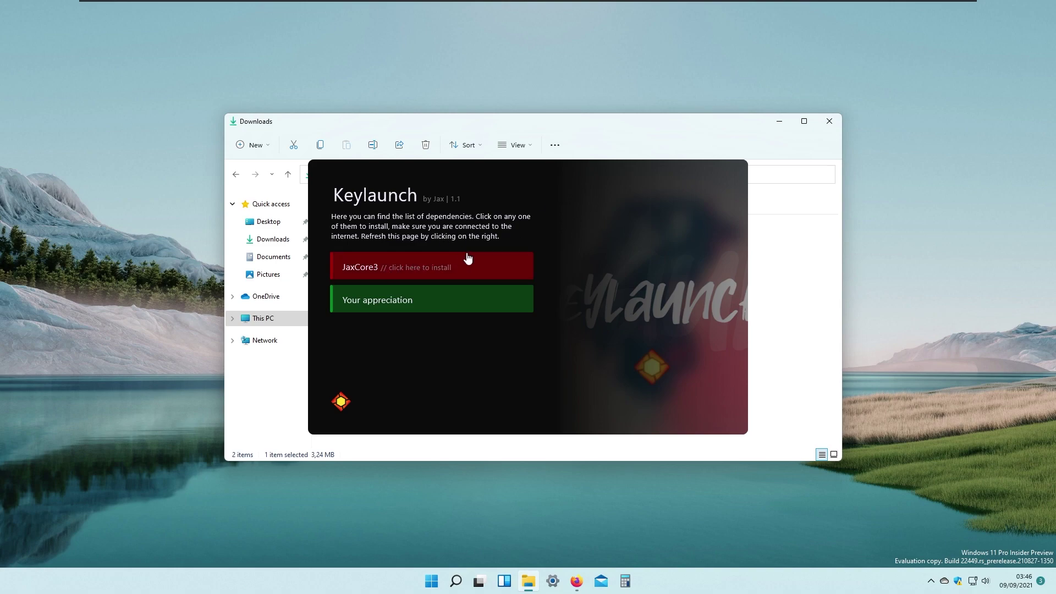
pyautogui.click(420, 267)
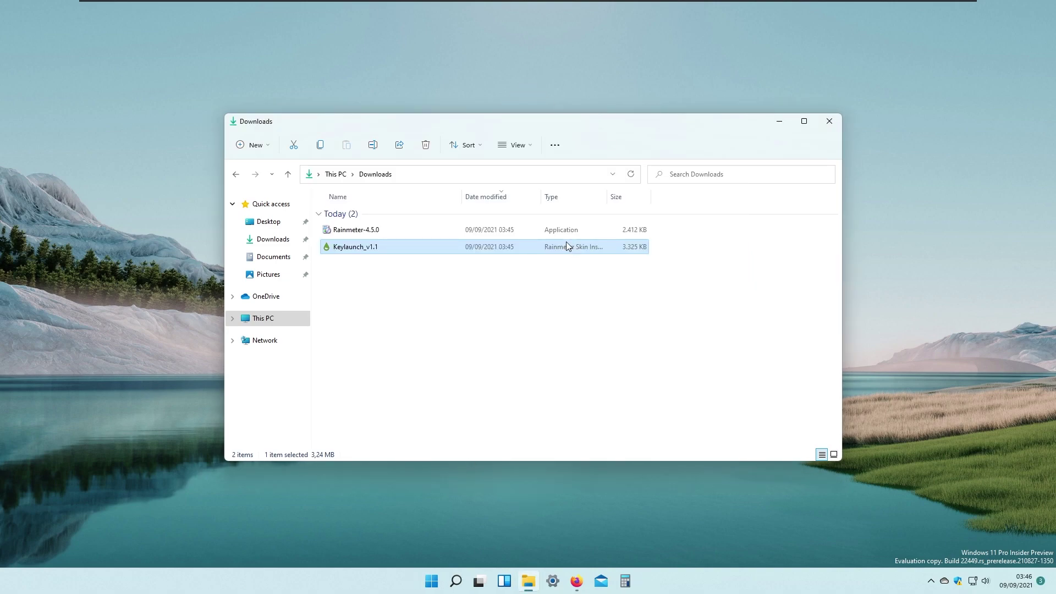
pyautogui.click(595, 298)
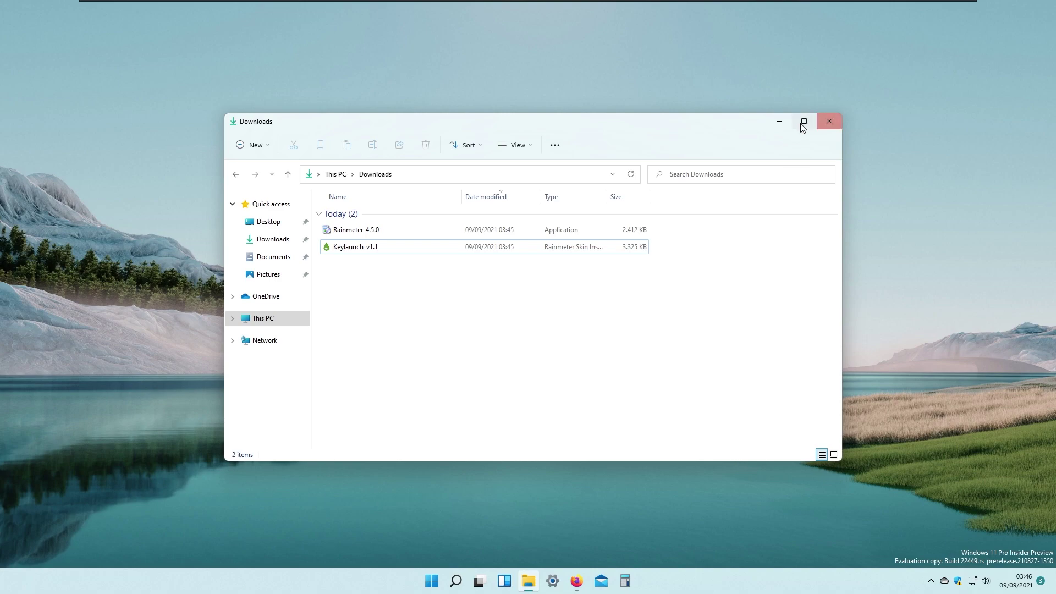
pyautogui.click(779, 121)
# Launch Rainmeter by searching 'rainmeter' in the Start menu.
pyautogui.click(930, 581)
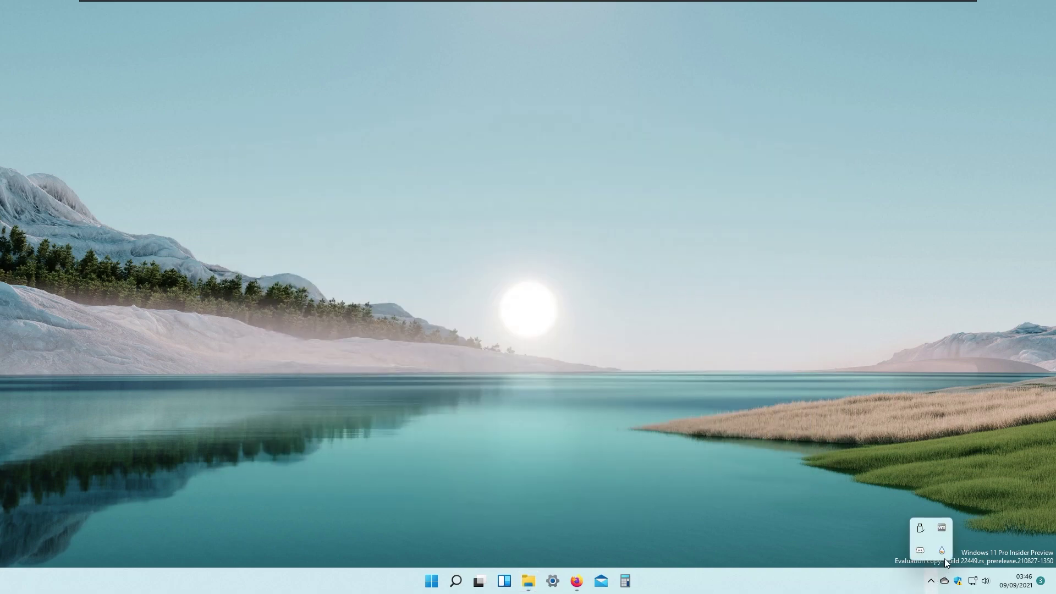
pyautogui.click(908, 533)
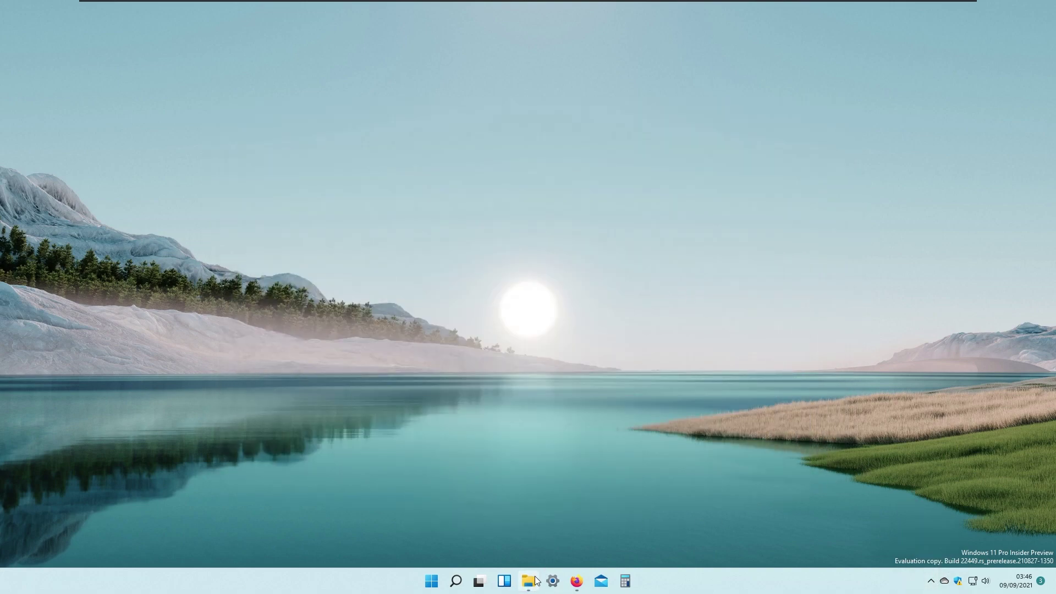
pyautogui.click(431, 581)
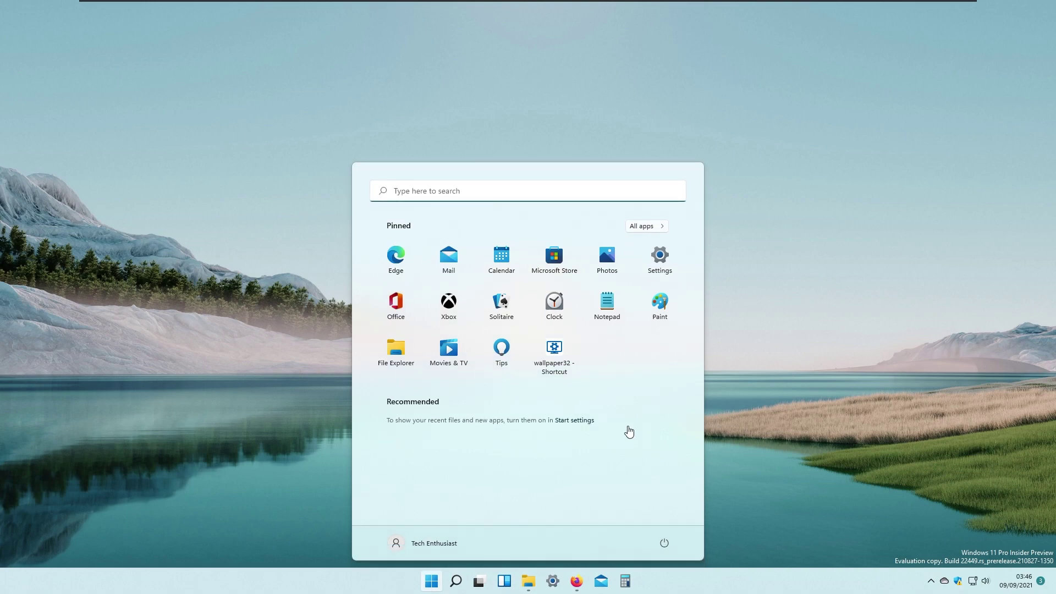
pyautogui.write('rainmeter')
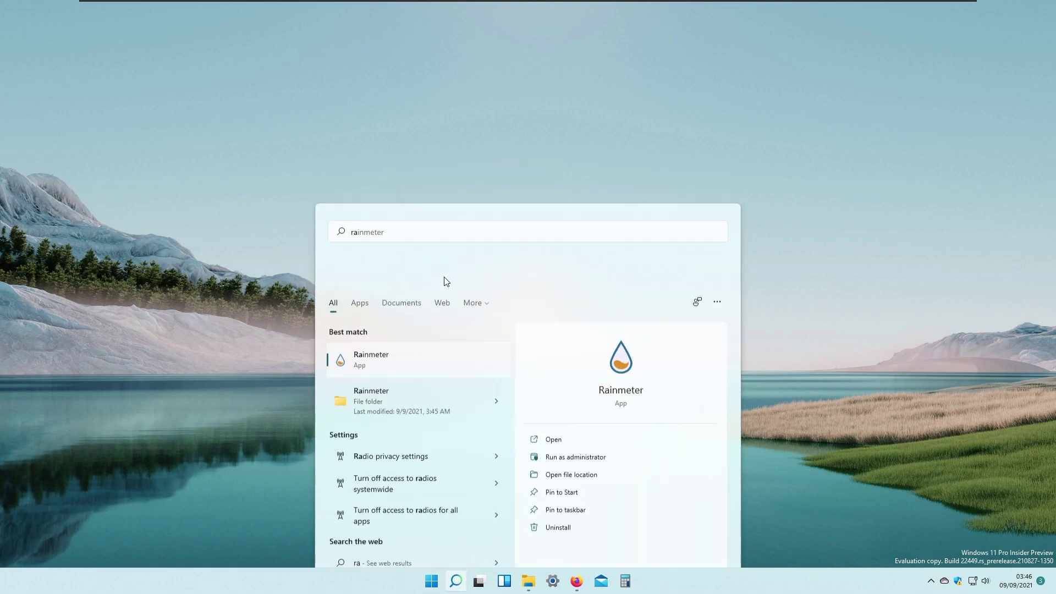
pyautogui.press('Return')
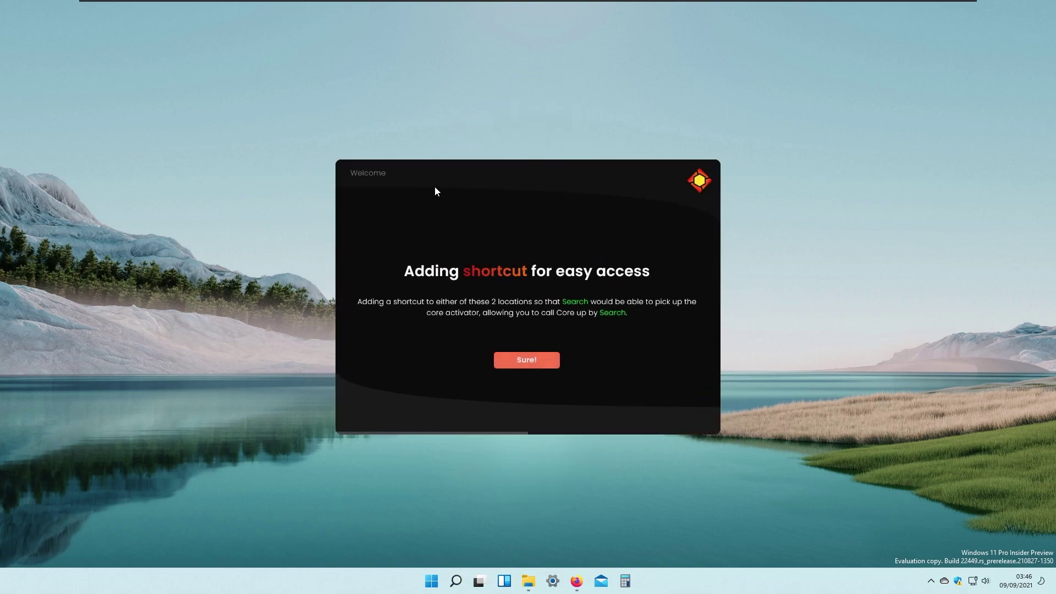
# Complete the JaxCore welcome wizard, adding an easy-access shortcut to the Desktop folder.
pyautogui.click(582, 357)
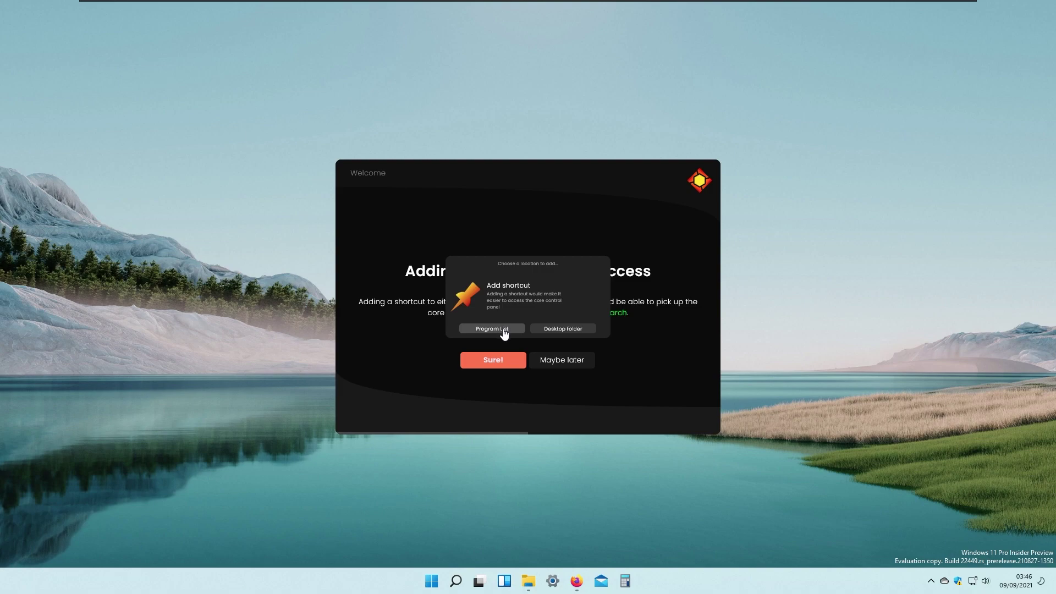
pyautogui.click(565, 333)
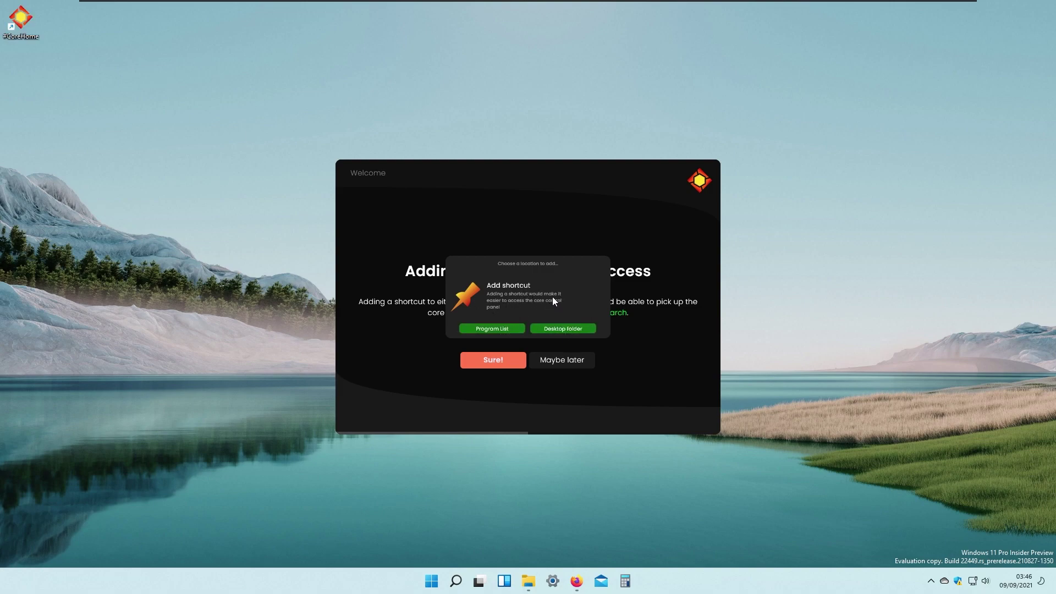
pyautogui.click(563, 367)
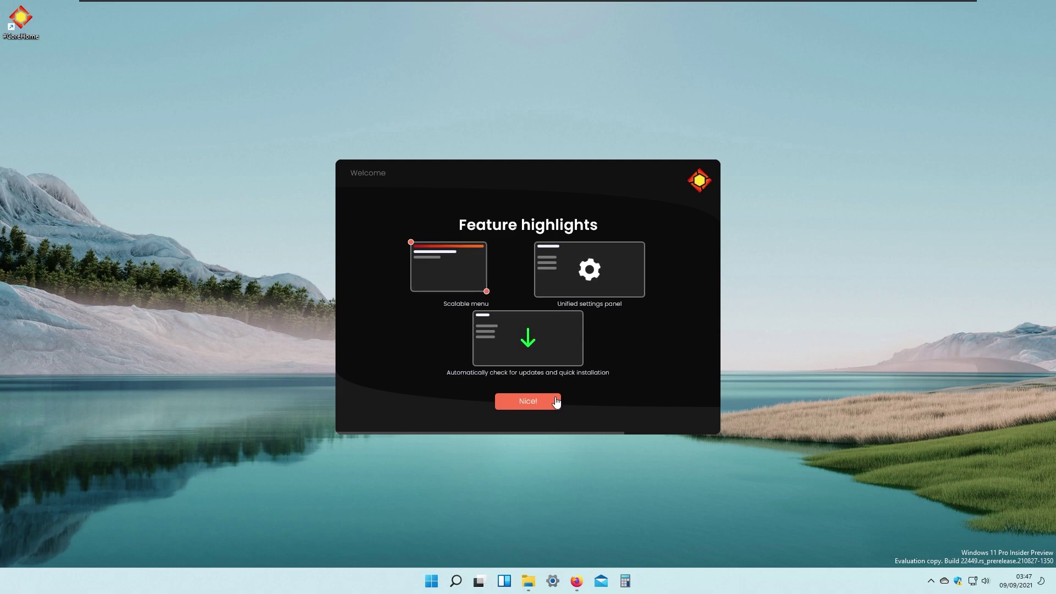
pyautogui.click(531, 405)
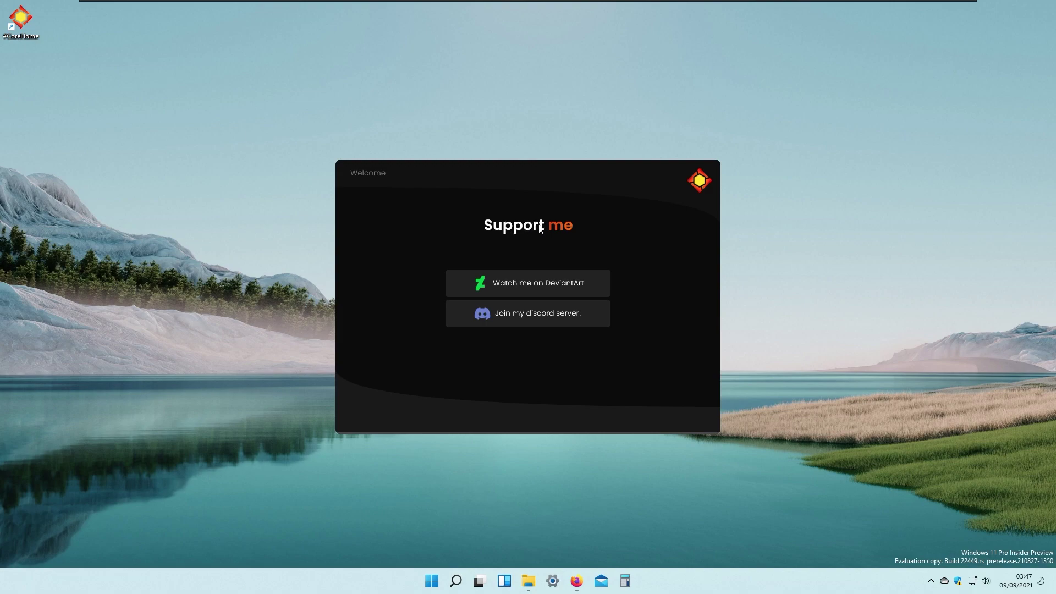
pyautogui.click(541, 379)
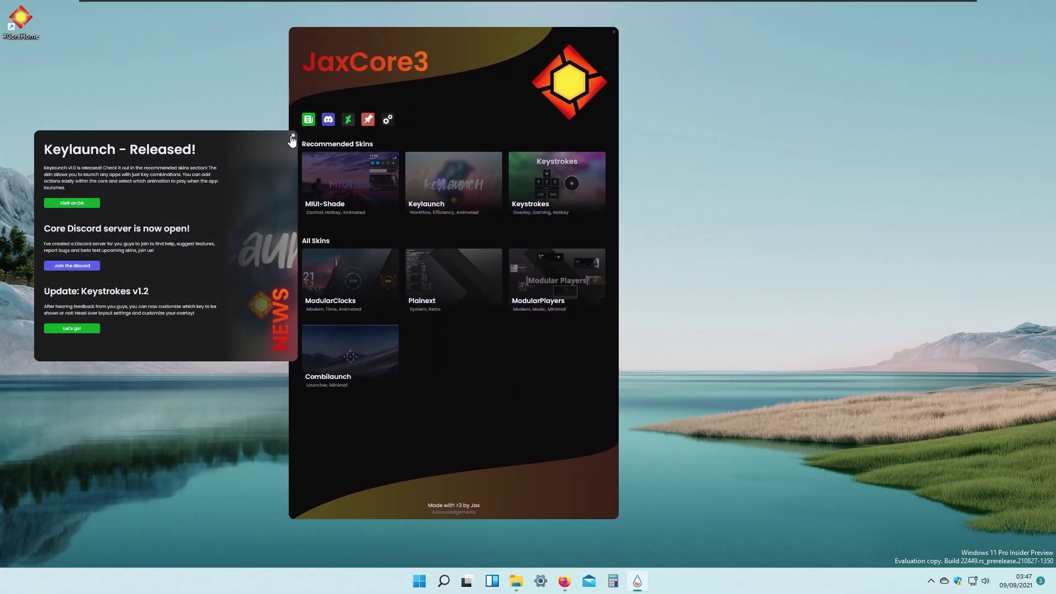
# Close the news popup, enlarge the JaxCore3 window, and open Keylaunch's settings from Recommended Skins.
pyautogui.click(292, 138)
pyautogui.moveTo(616, 517); pyautogui.dragTo(647, 474)
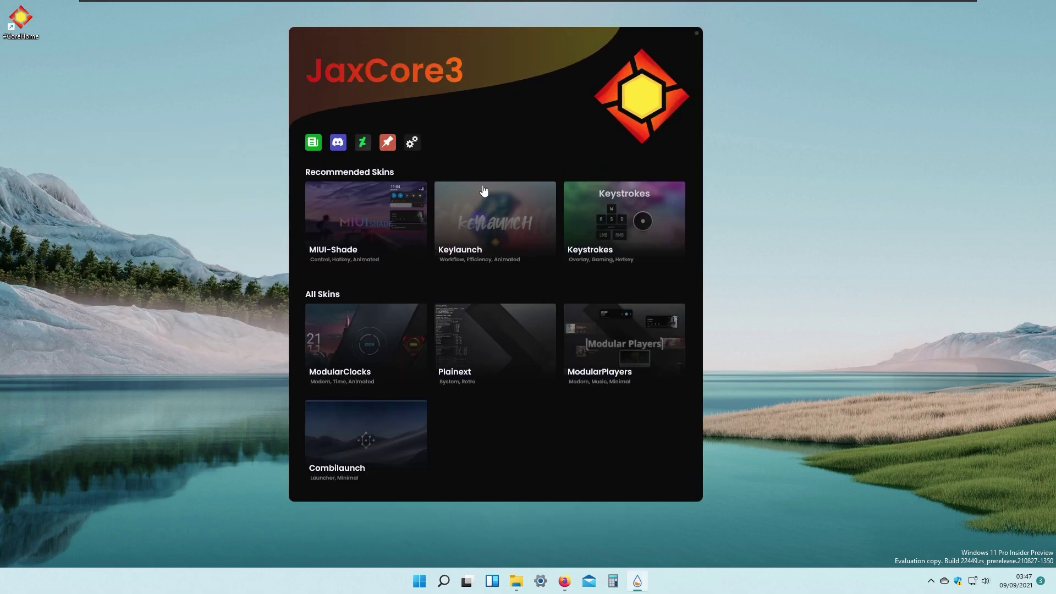
pyautogui.scroll(-1, 462, 203)
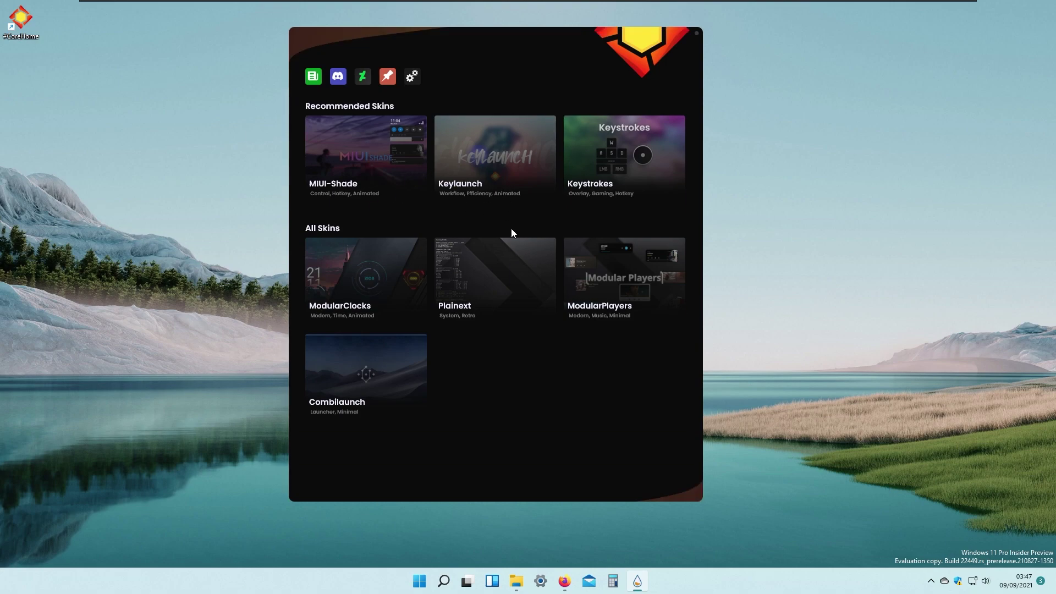
pyautogui.scroll(1, 556, 263)
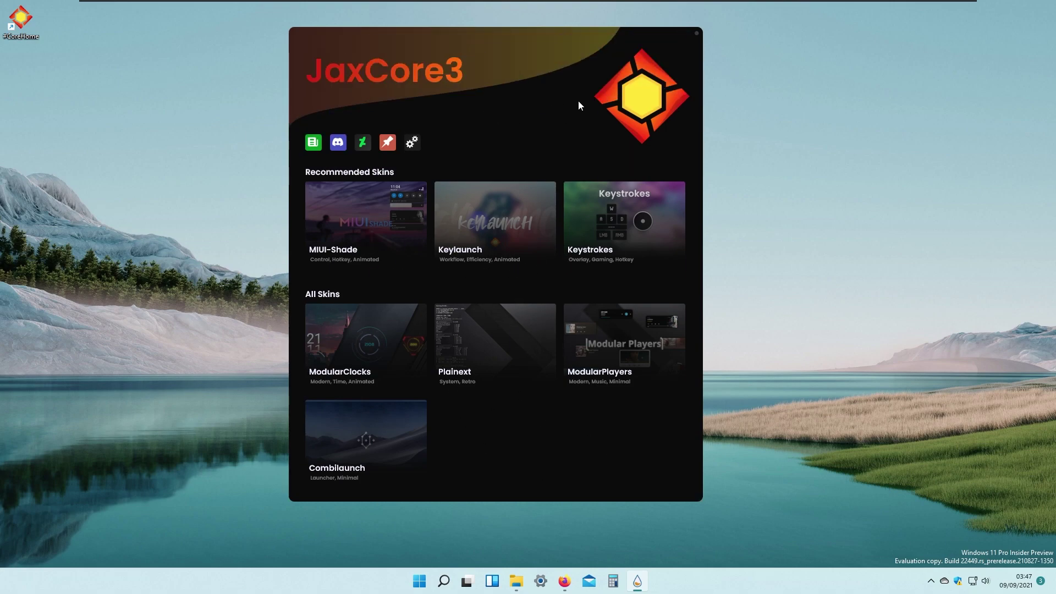
pyautogui.click(494, 213)
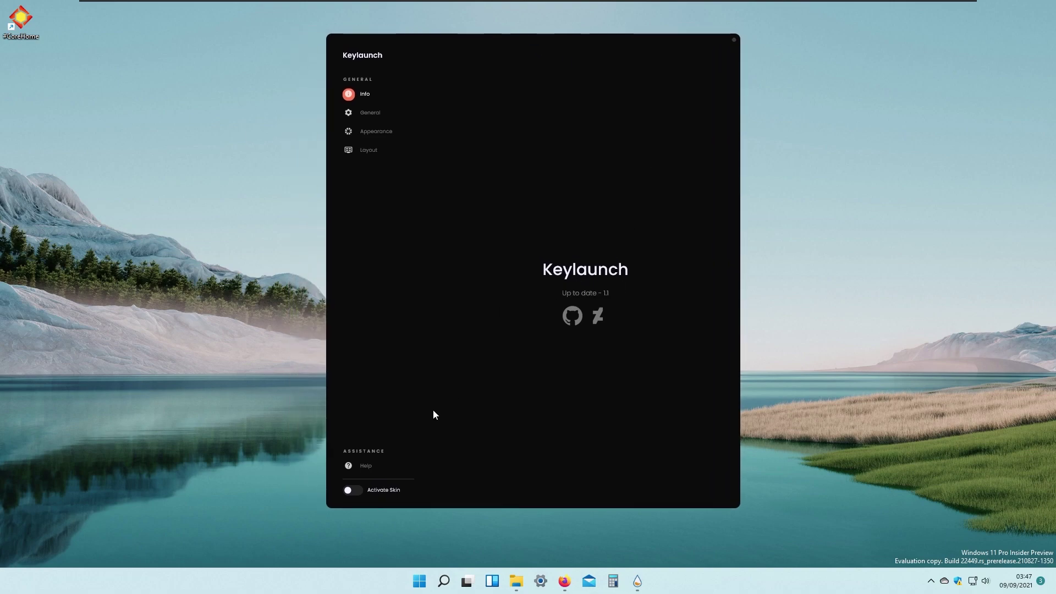
# Activate the Keylaunch skin, dismiss the Keylaunch.ahk error, and show the General actions list.
pyautogui.click(350, 490)
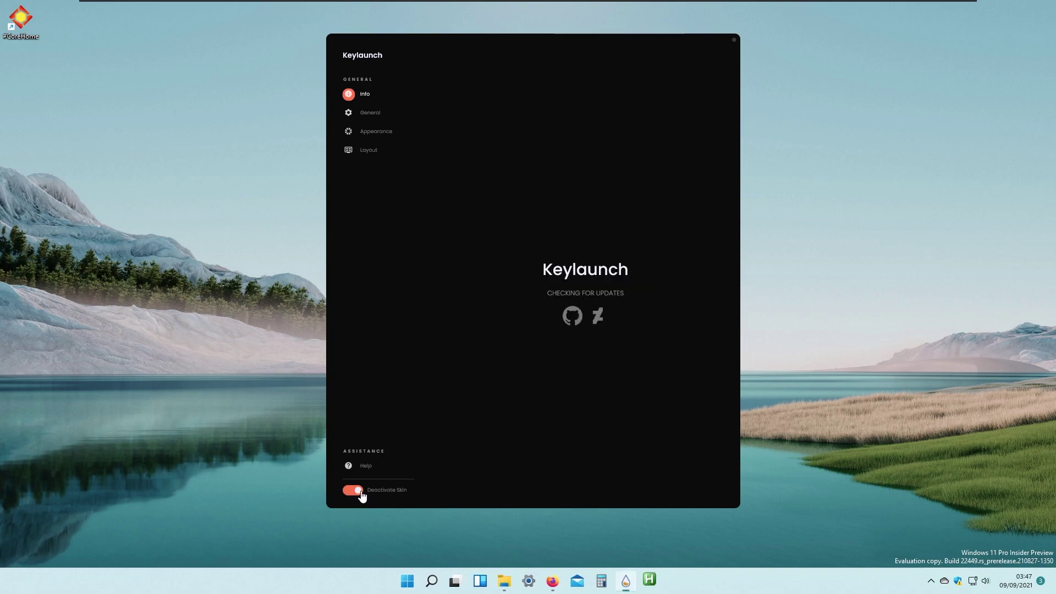
pyautogui.click(650, 584)
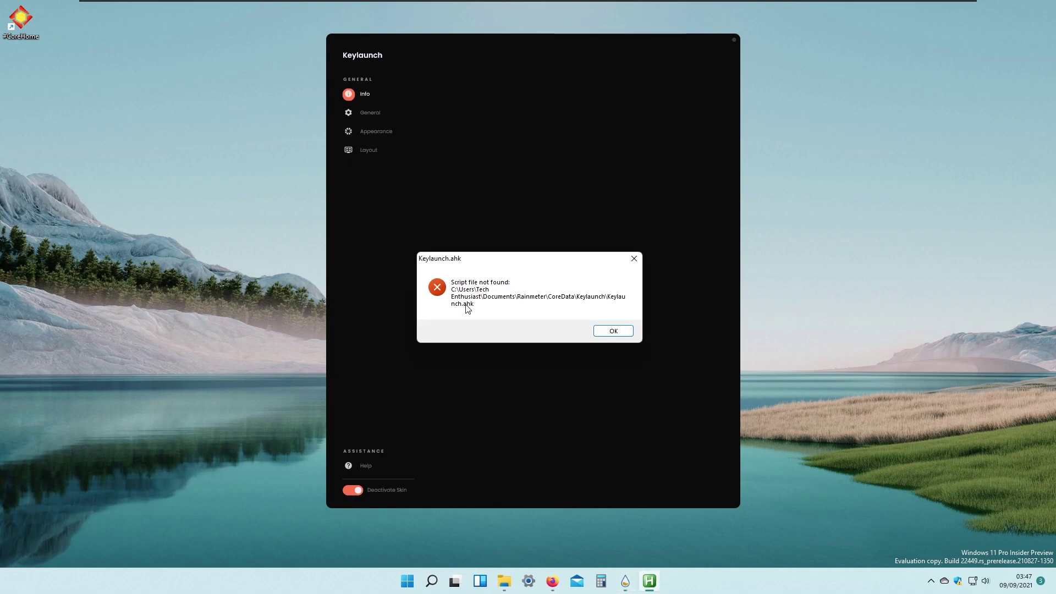
pyautogui.click(604, 333)
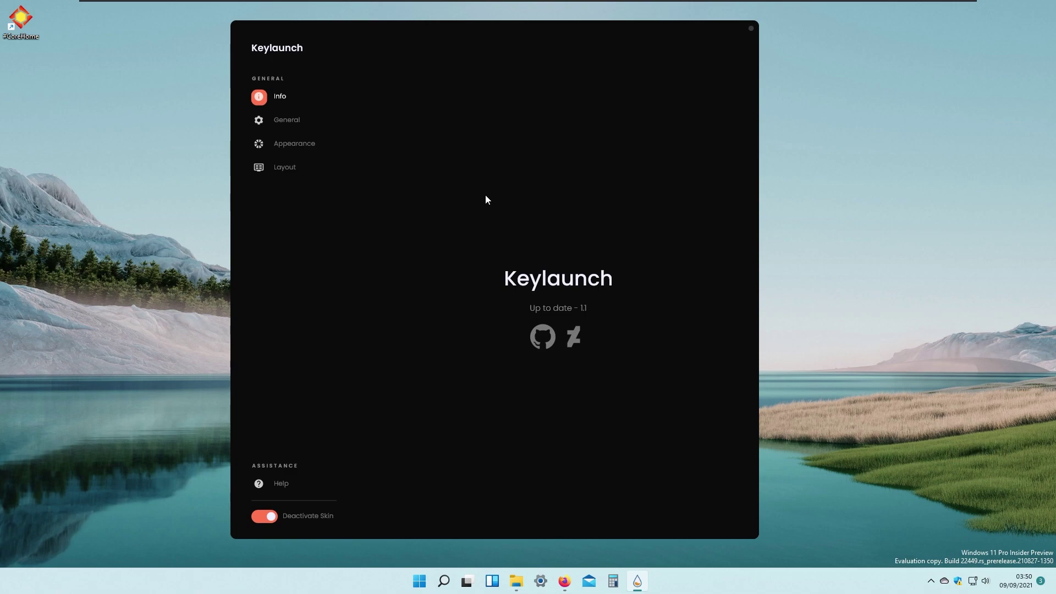
pyautogui.click(296, 125)
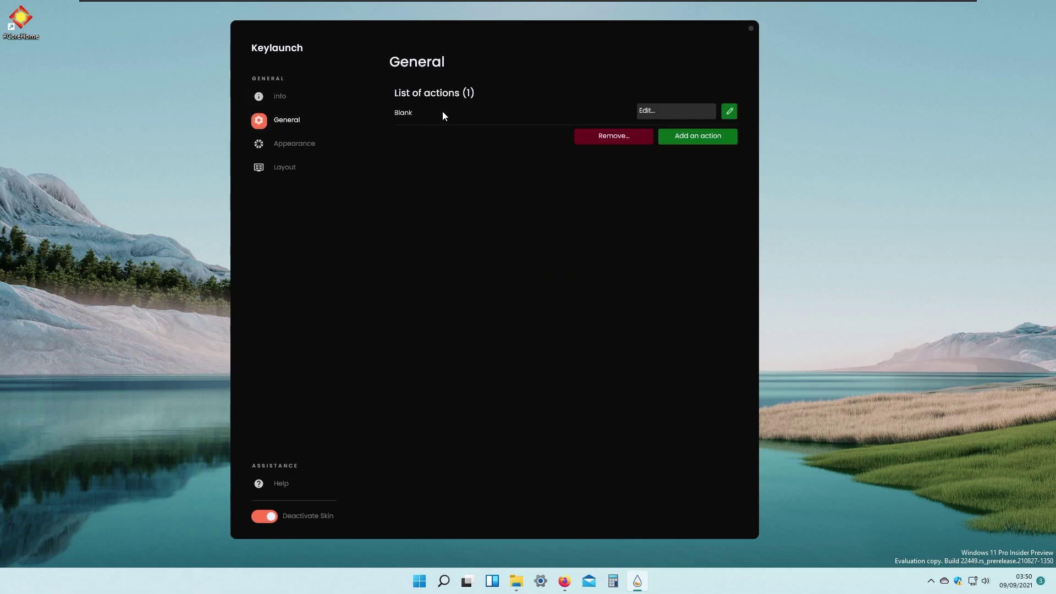
# Change the Blank action to launch C:\Program Files\Mozilla Firefox\firefox.exe via Quick start.
pyautogui.click(730, 113)
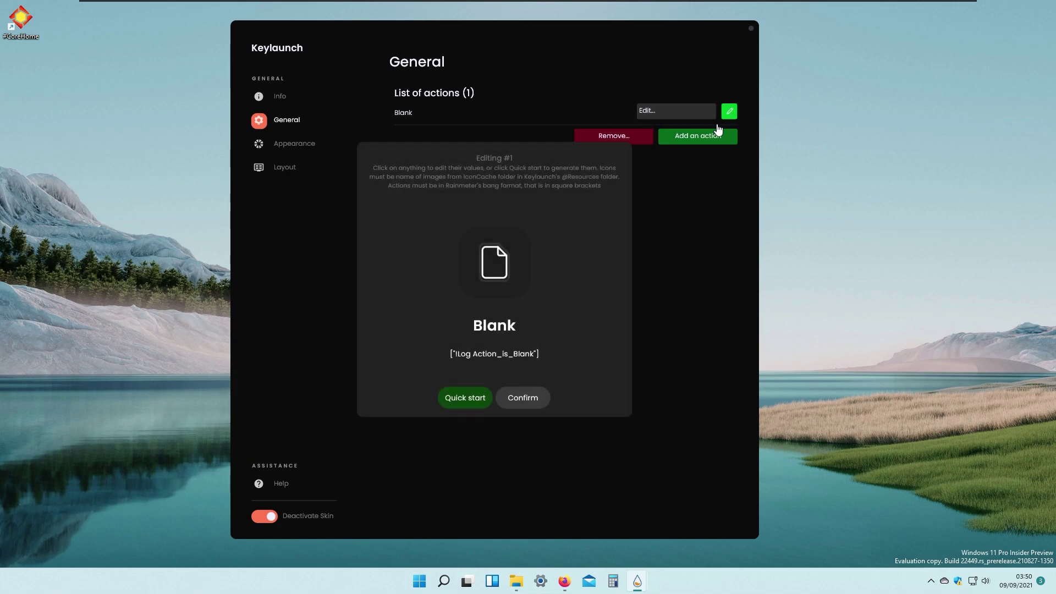
pyautogui.click(478, 403)
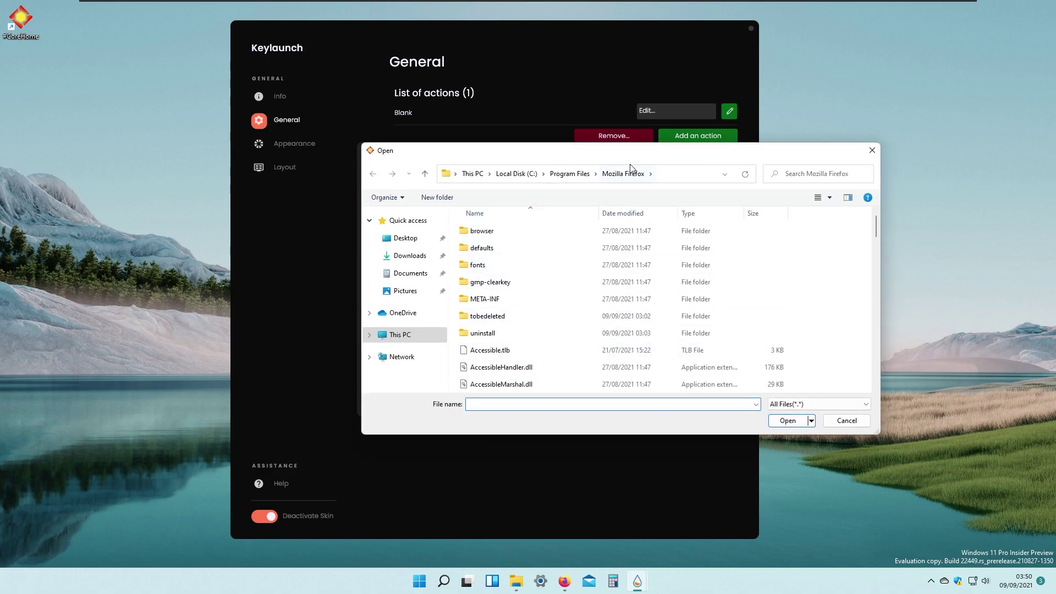
pyautogui.scroll(-9, 525, 269)
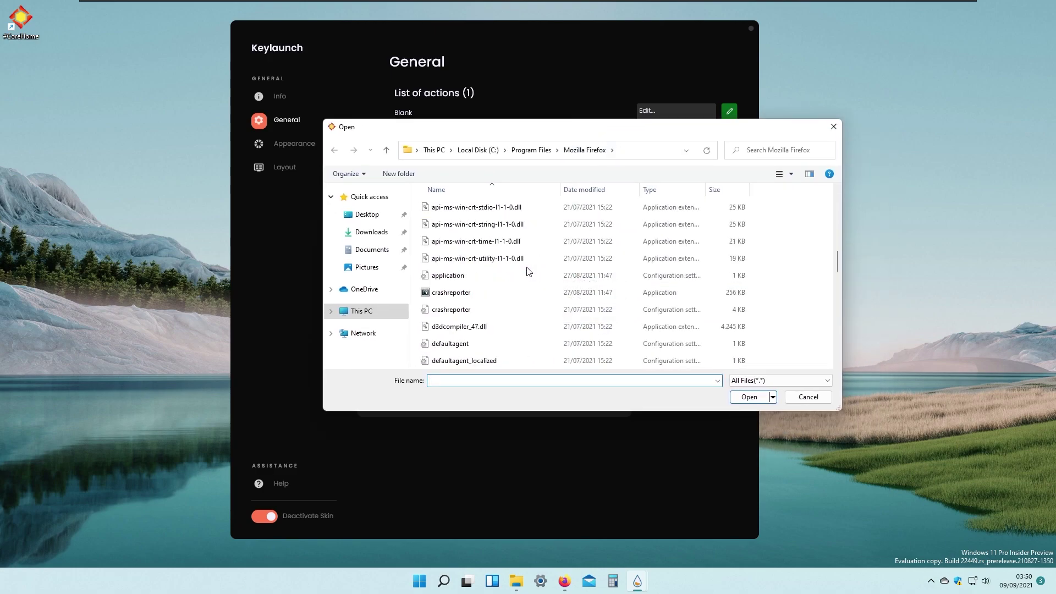
pyautogui.scroll(-3, 527, 270)
pyautogui.click(516, 263)
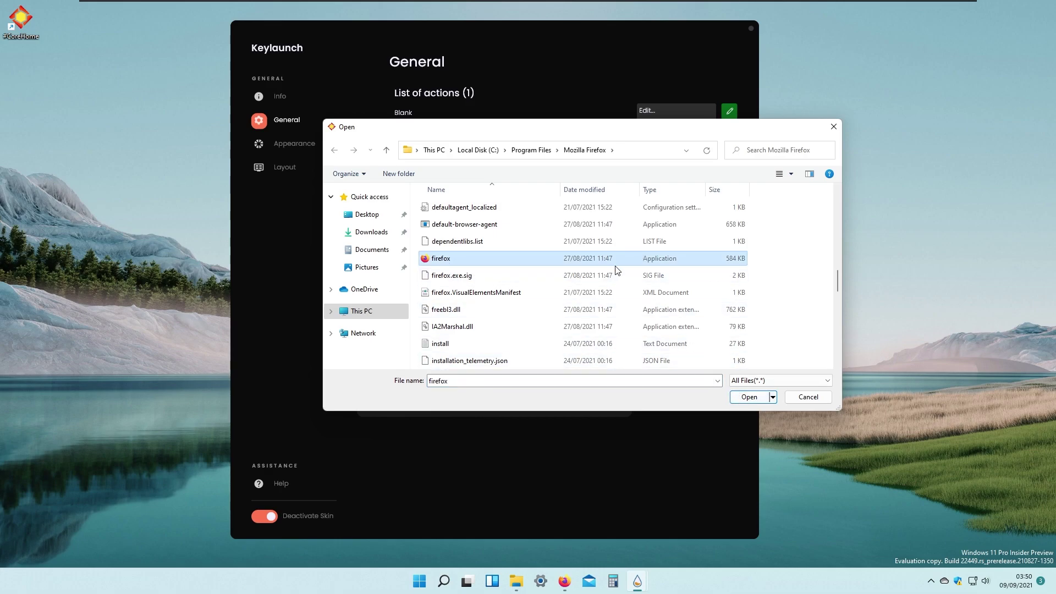
pyautogui.click(749, 396)
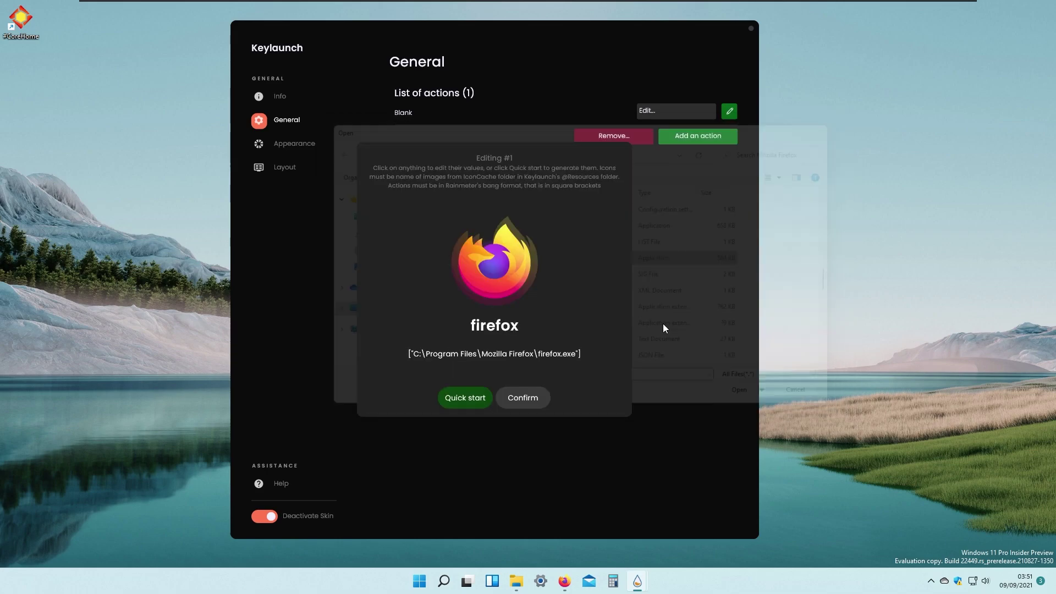
pyautogui.click(538, 398)
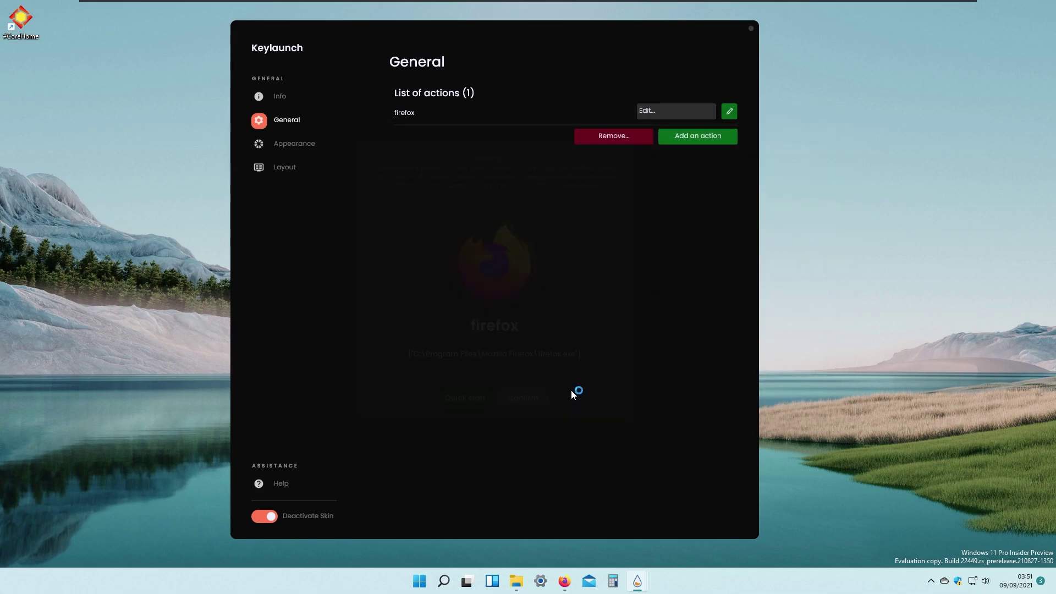
# Bind Numpad1 to the firefox action, test that it opens Firefox, then close Firefox.
pyautogui.click(682, 112)
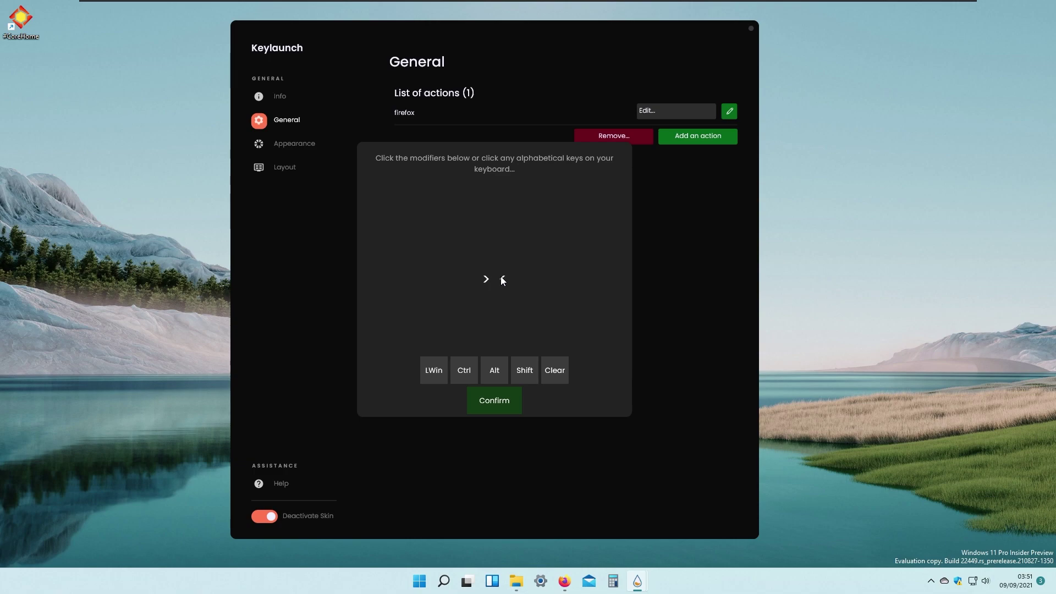
pyautogui.press('KP_1')
pyautogui.click(502, 401)
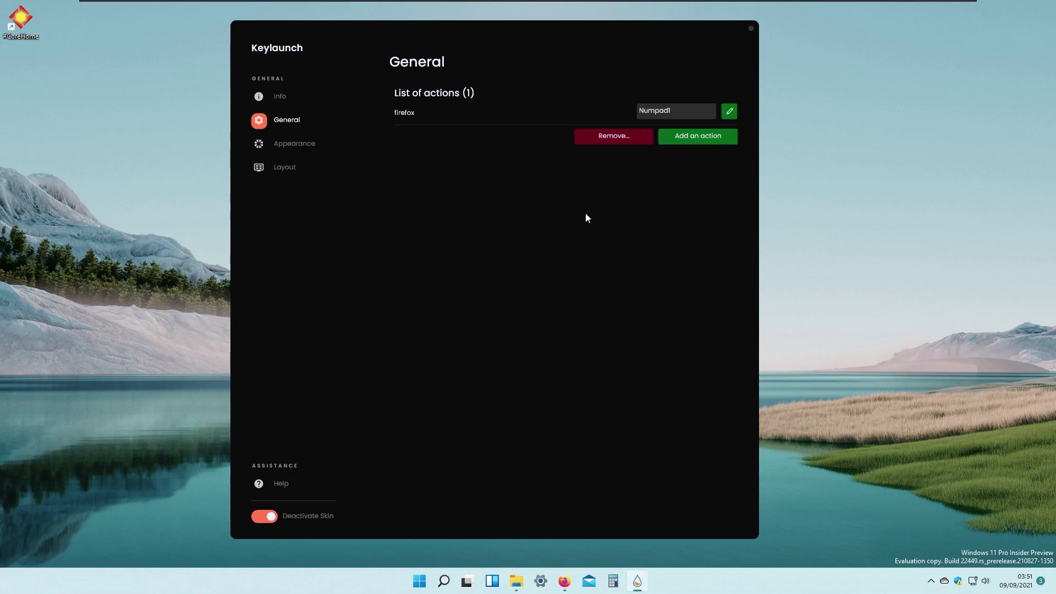
pyautogui.press('KP_1')
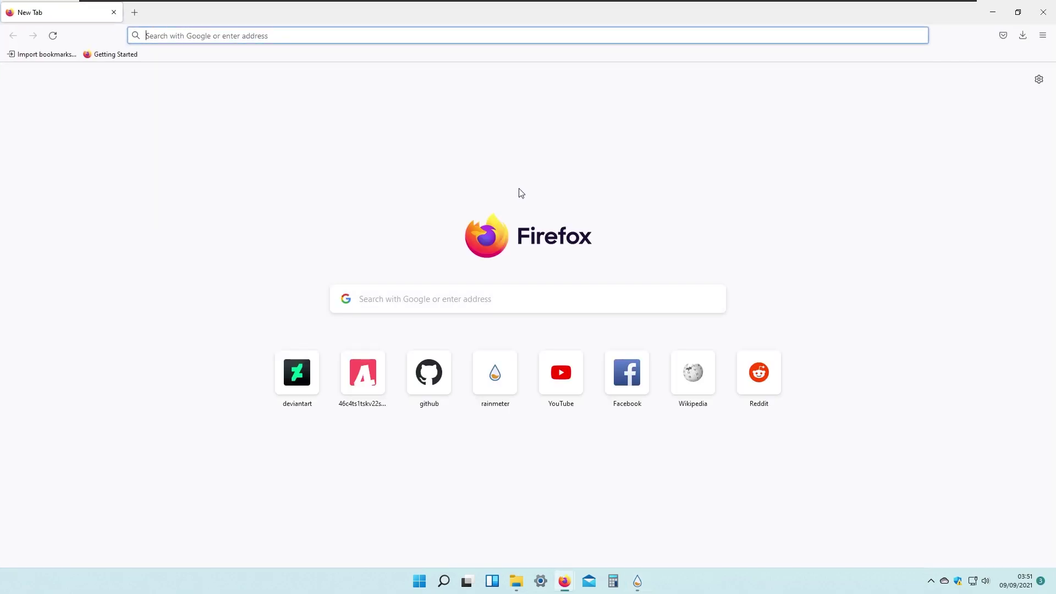
pyautogui.click(1043, 11)
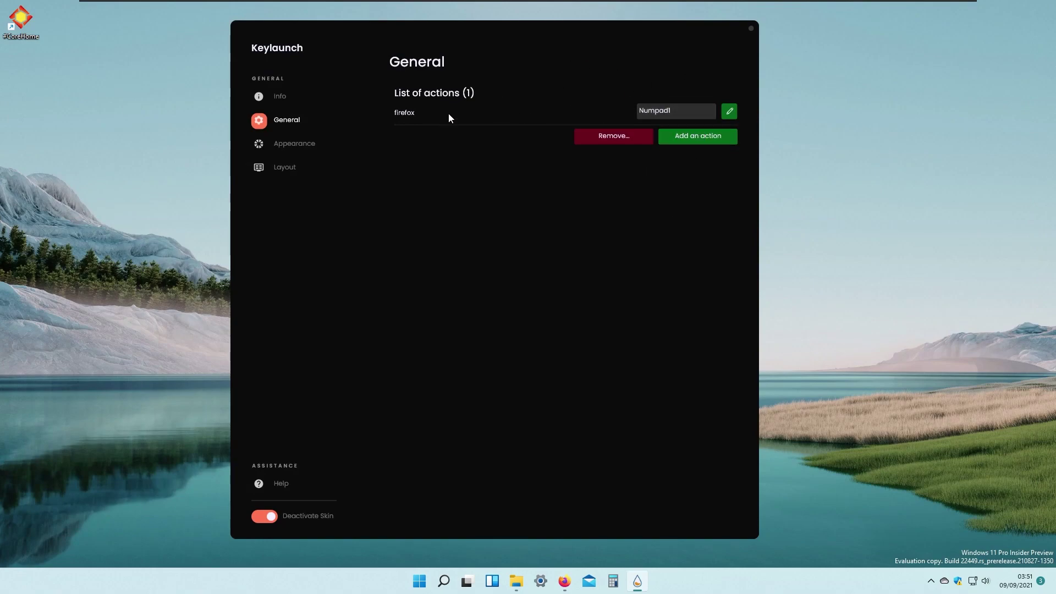
# Add a second Blank action bound to Numpad2 and open its editor to choose a program.
pyautogui.click(705, 137)
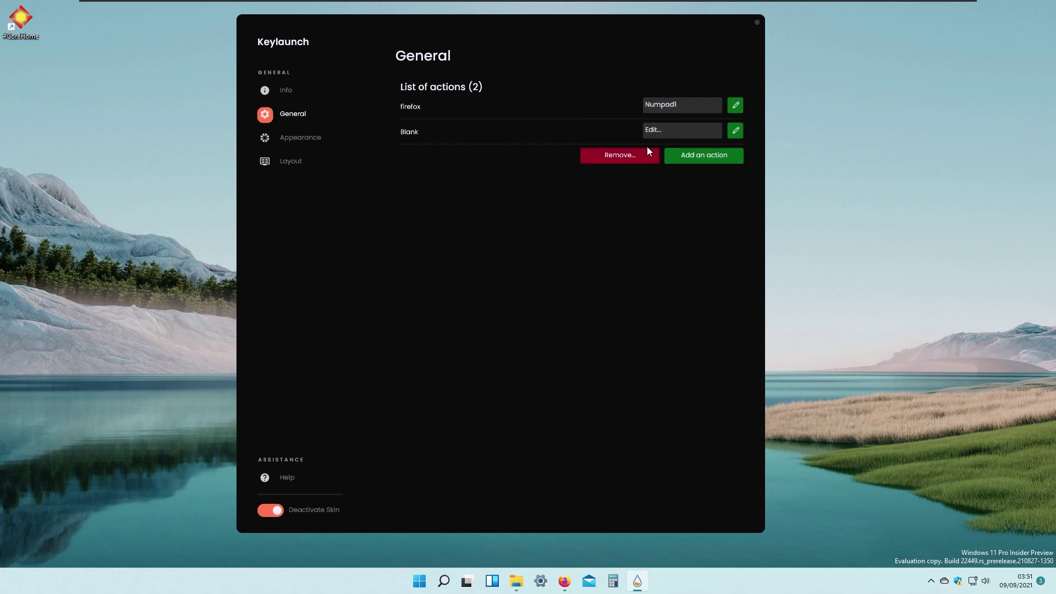
pyautogui.click(674, 132)
pyautogui.press('KP_2')
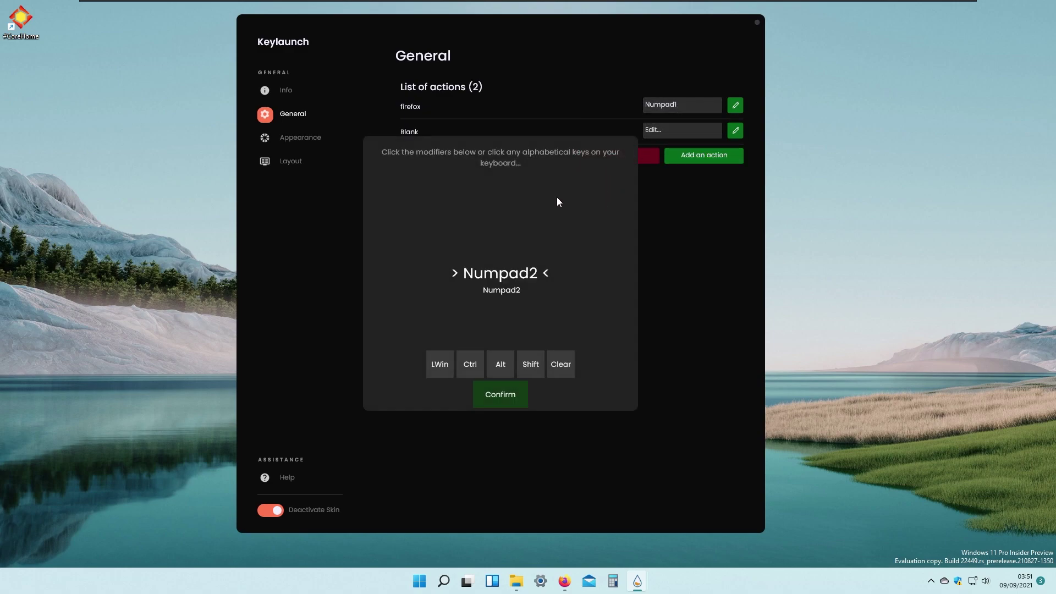
pyautogui.press('Return')
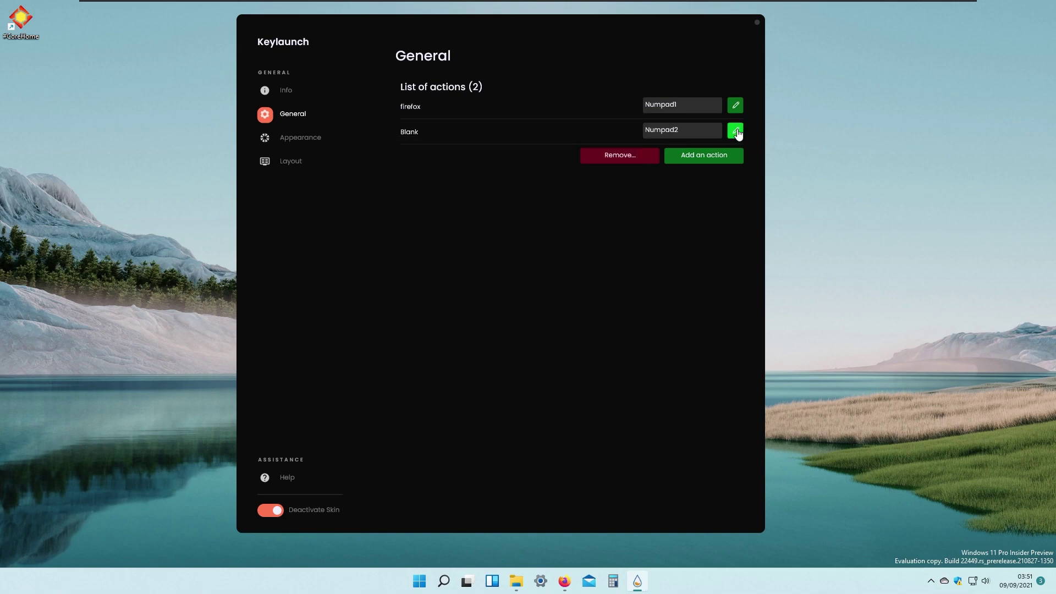
pyautogui.click(735, 131)
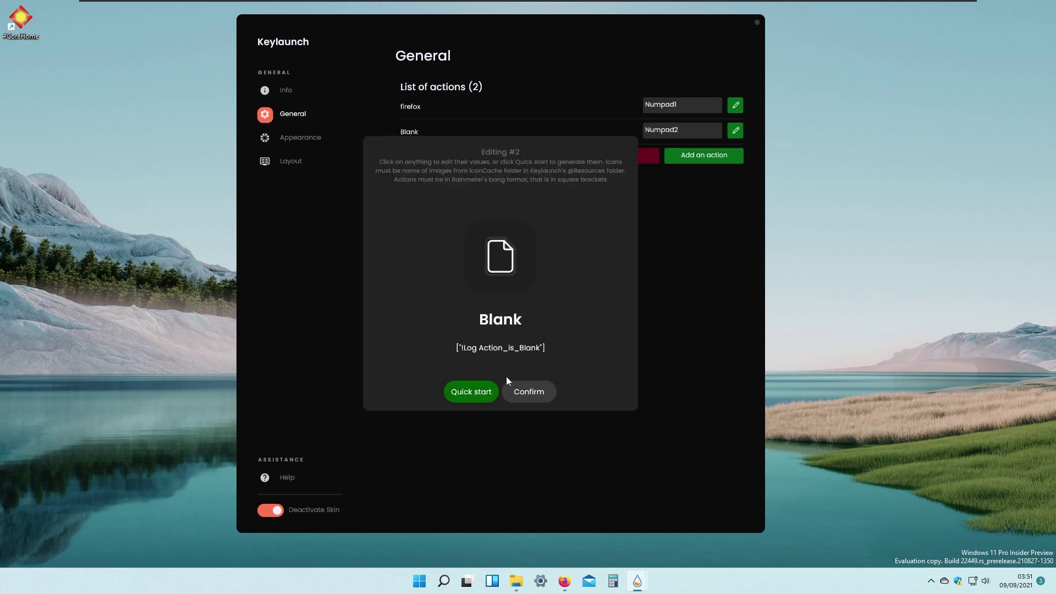
pyautogui.click(492, 388)
# Cancel the file picker and launch Spotify from the Start search.
pyautogui.click(853, 415)
pyautogui.click(422, 580)
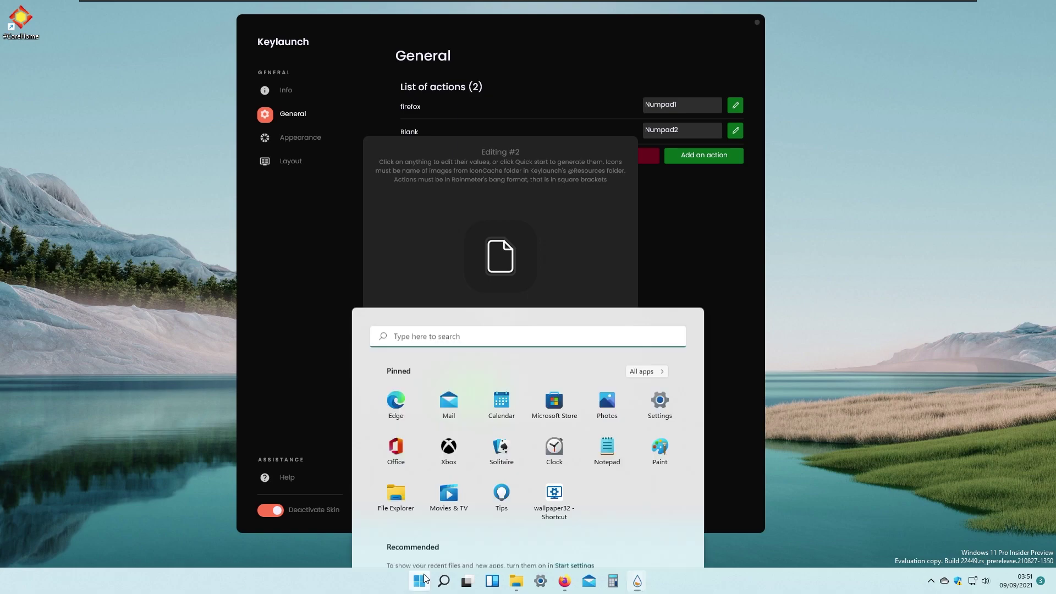
pyautogui.write('spoti')
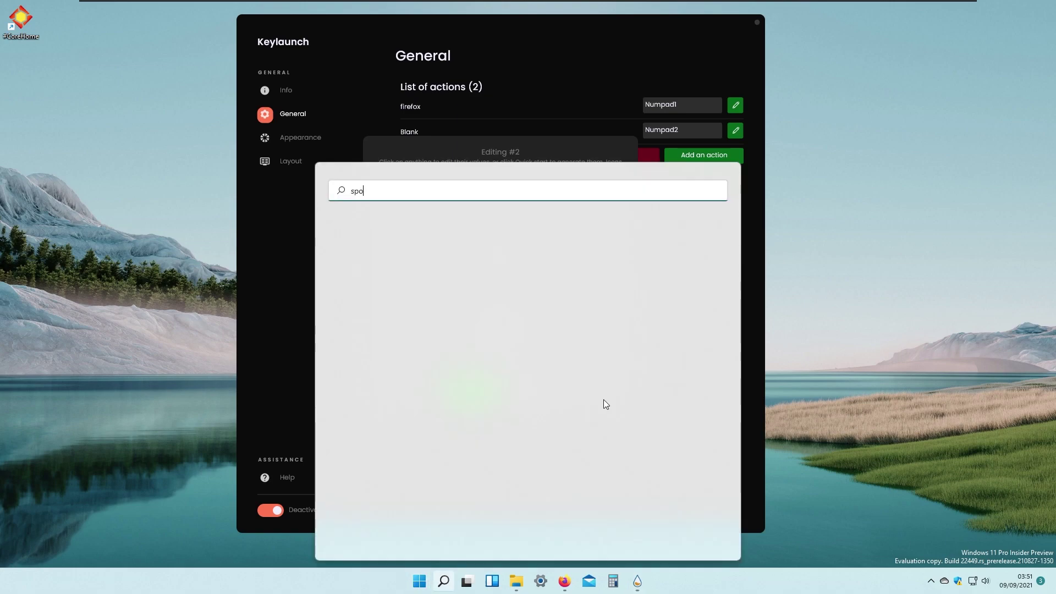
pyautogui.click(403, 281)
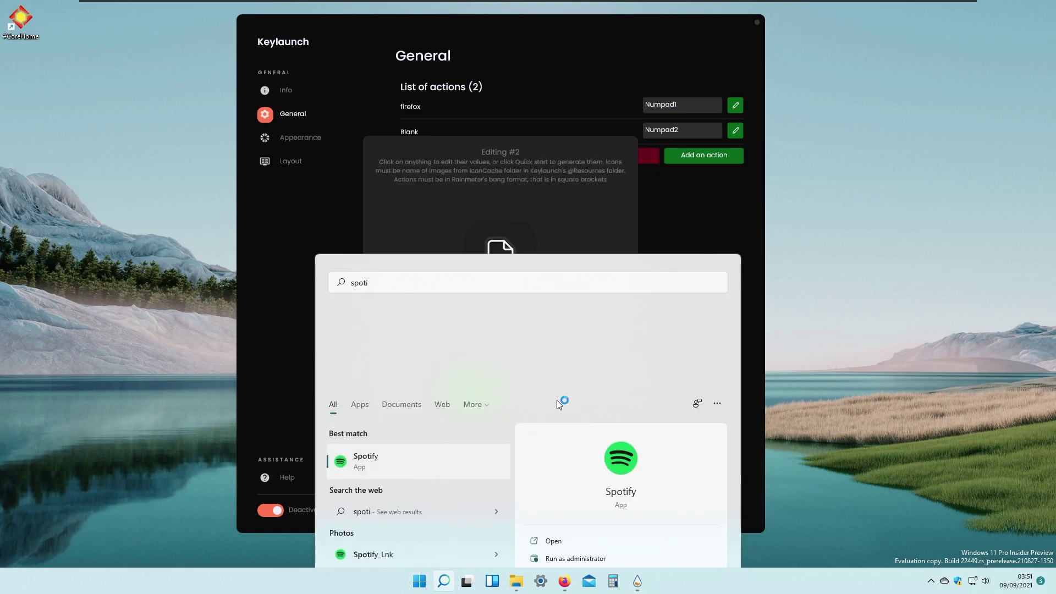
# In Task Manager, expand the Spotify processes and open the Spotify file location.
pyautogui.rightClick(419, 580)
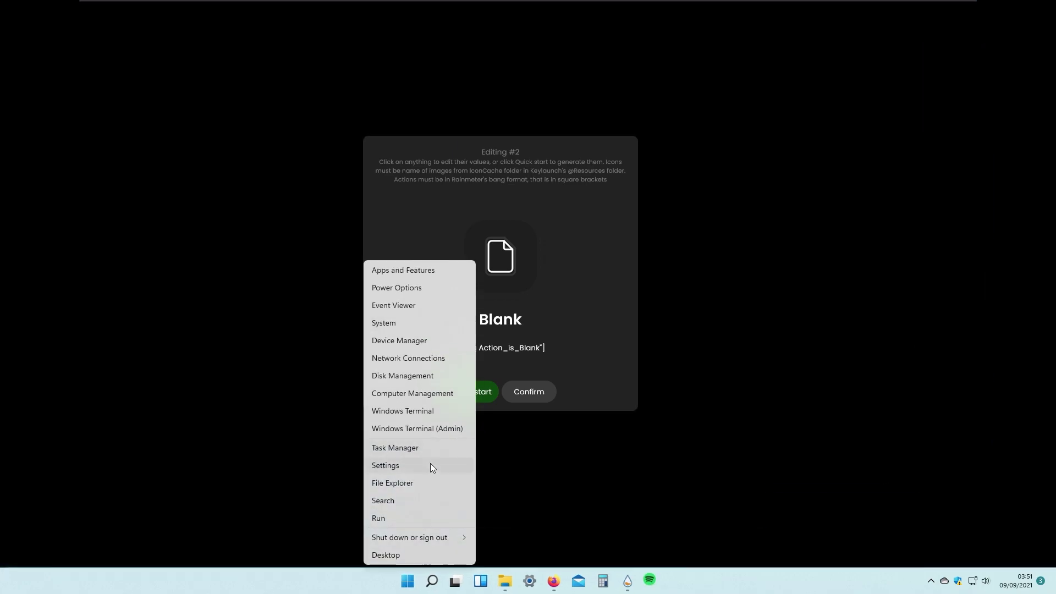
pyautogui.click(432, 446)
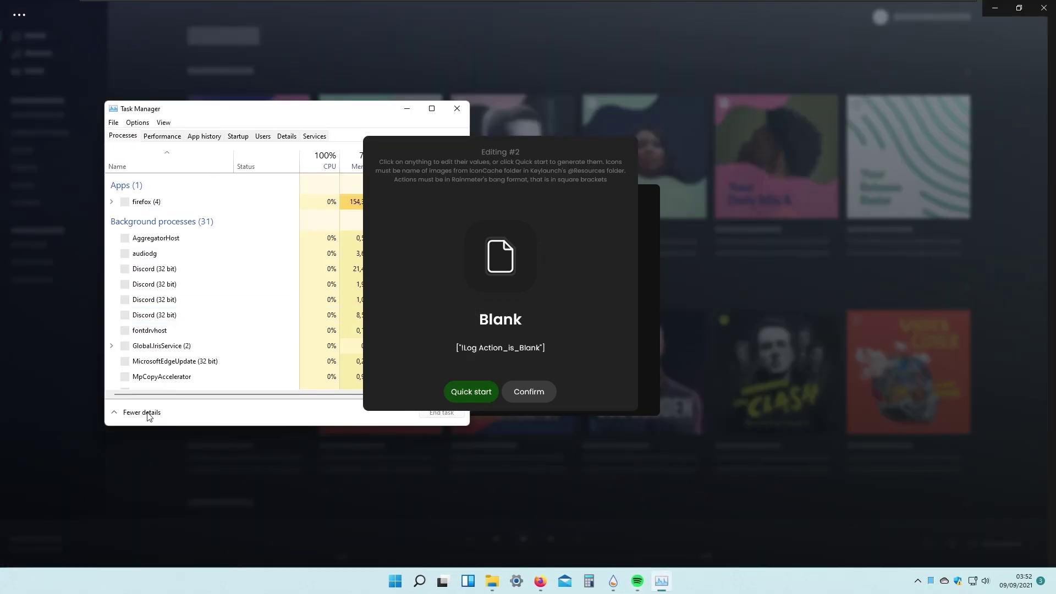
pyautogui.click(149, 411)
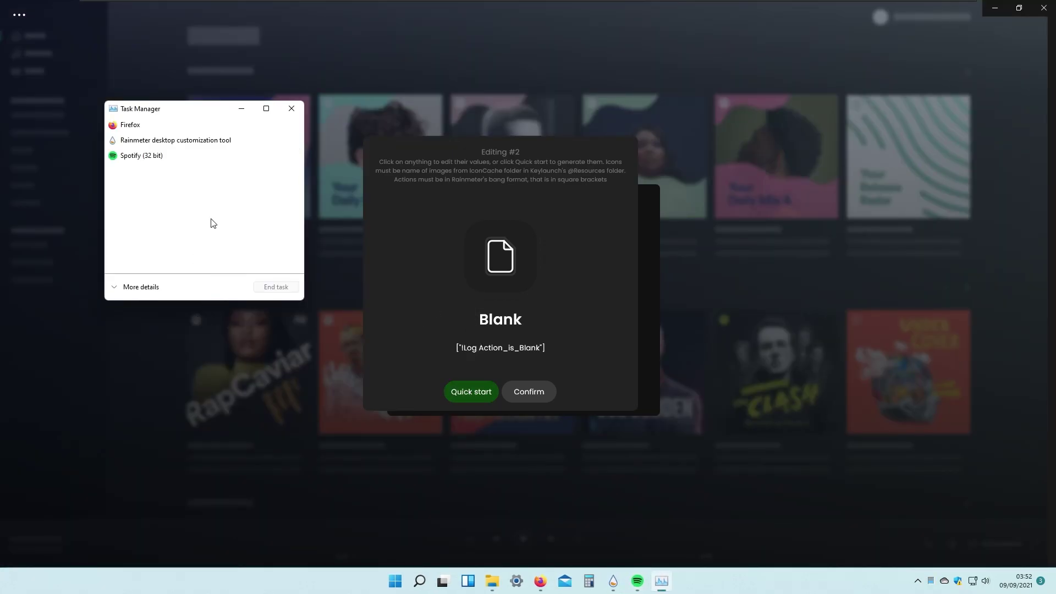
pyautogui.rightClick(180, 159)
pyautogui.click(125, 286)
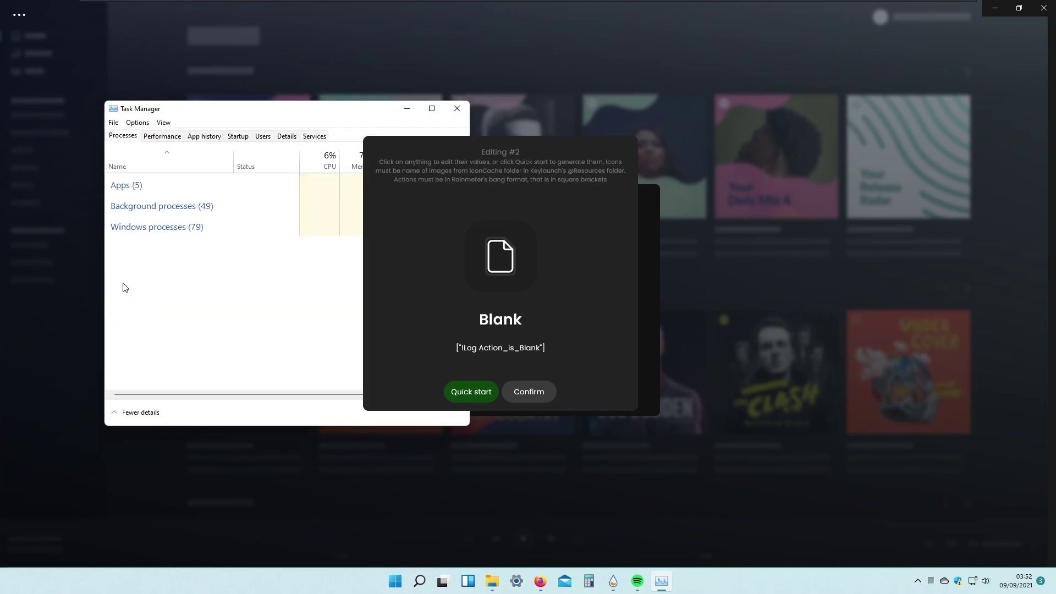
pyautogui.click(112, 233)
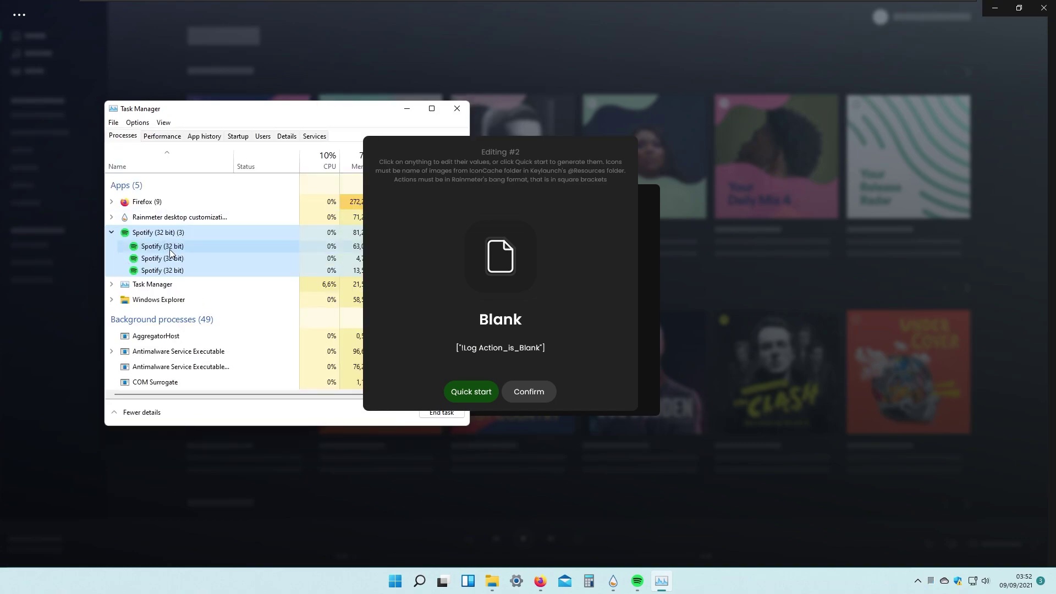
pyautogui.rightClick(170, 246)
pyautogui.click(245, 330)
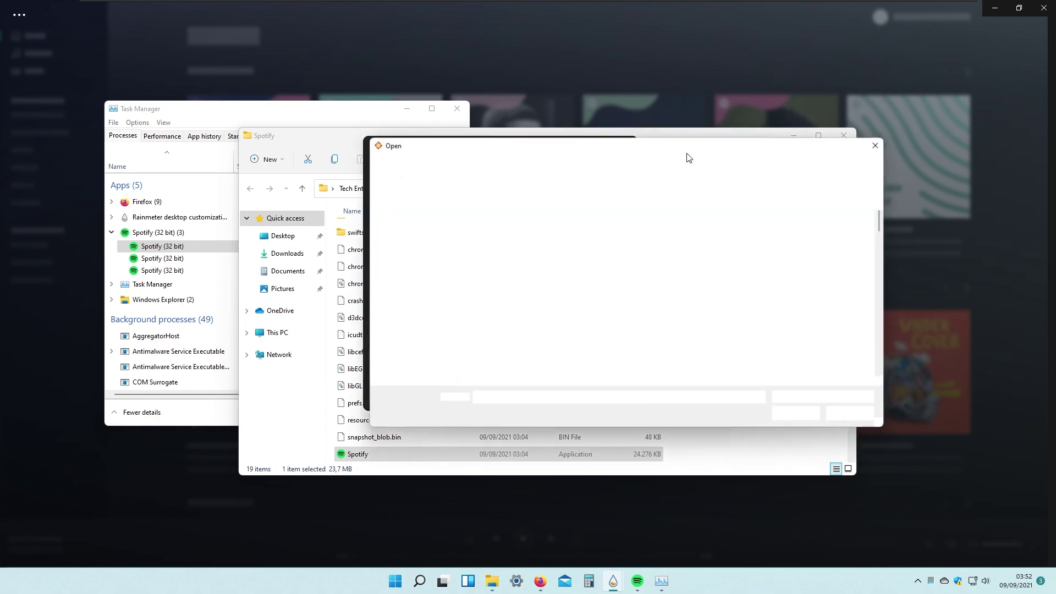
# Paste the Spotify folder path into the Open dialog, load Spotify.exe and confirm the action.
pyautogui.moveTo(303, 144); pyautogui.dragTo(126, 138)
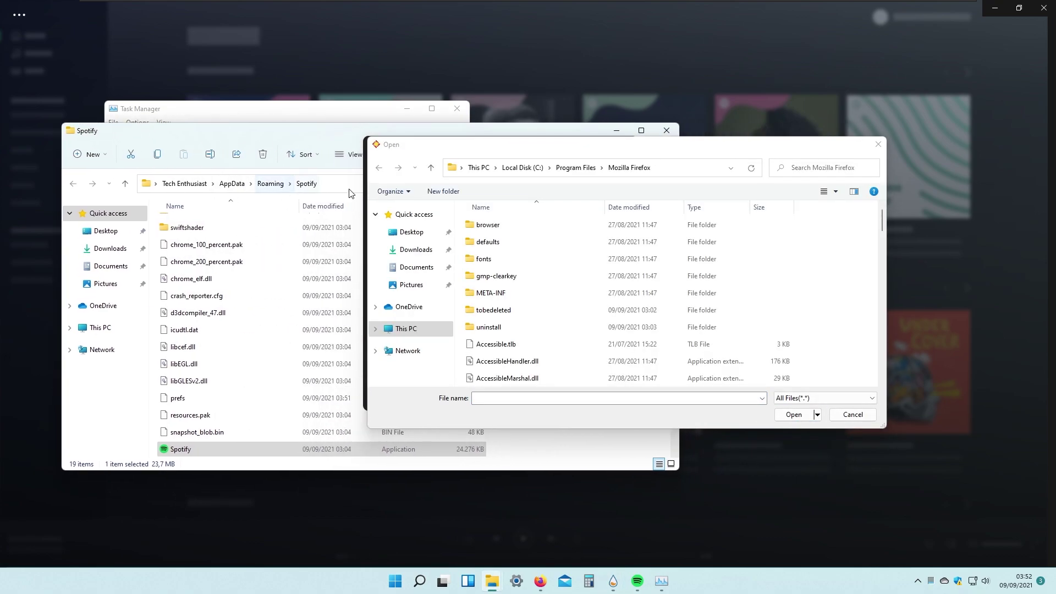
pyautogui.click(275, 184)
pyautogui.hotkey('ctrl', 'c')
pyautogui.click(671, 167)
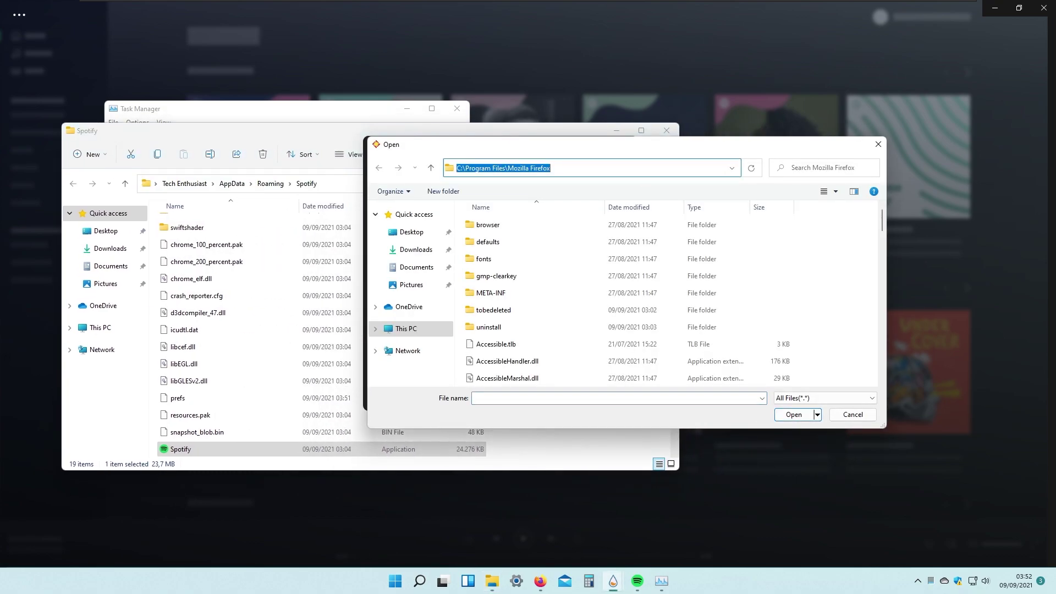
pyautogui.hotkey('ctrl', 'v')
pyautogui.press('Return')
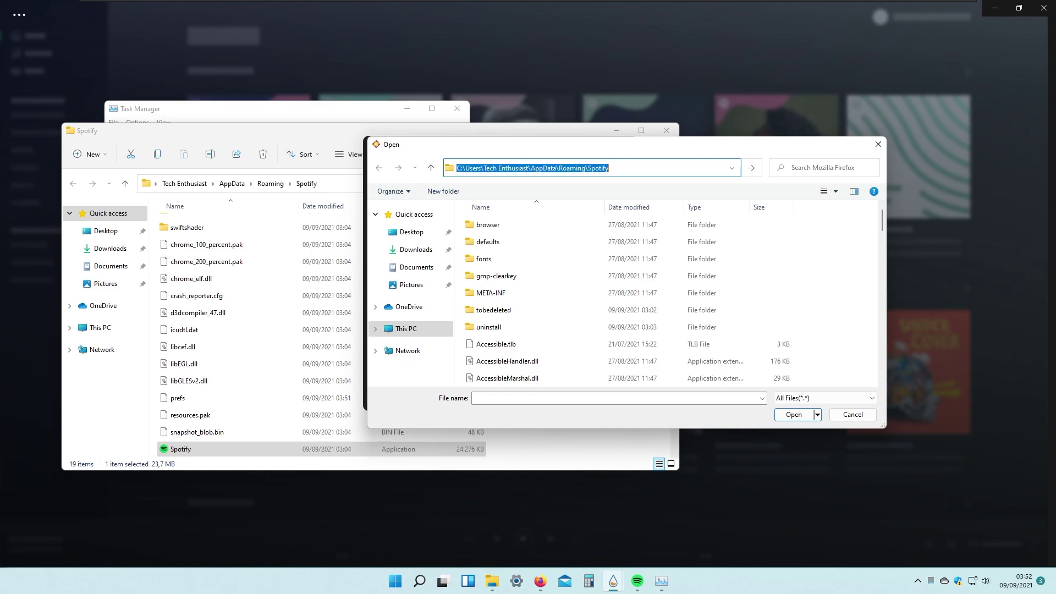
pyautogui.scroll(-3, 636, 275)
pyautogui.click(499, 330)
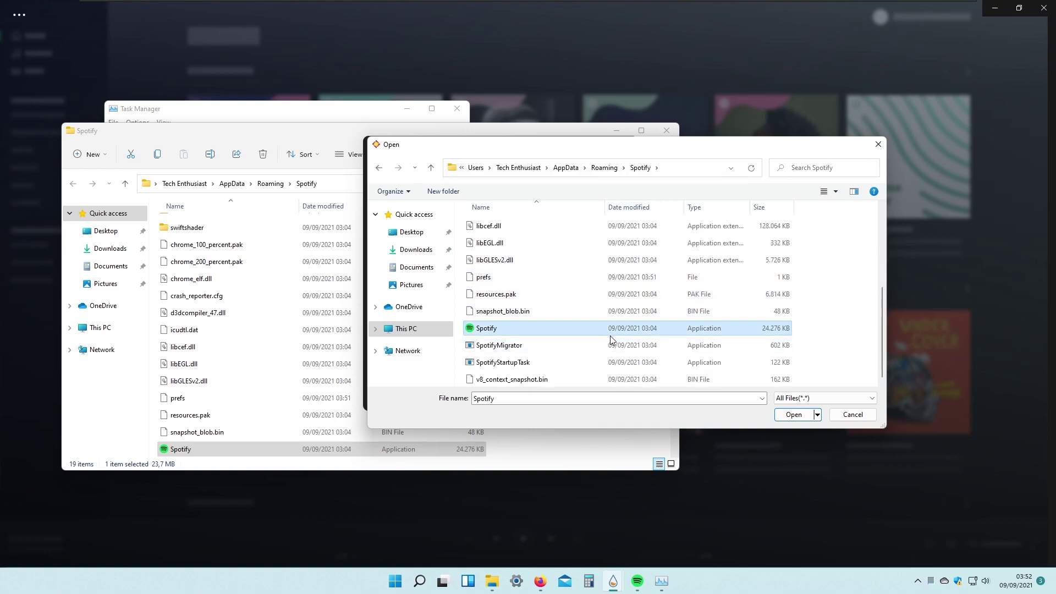
pyautogui.click(799, 416)
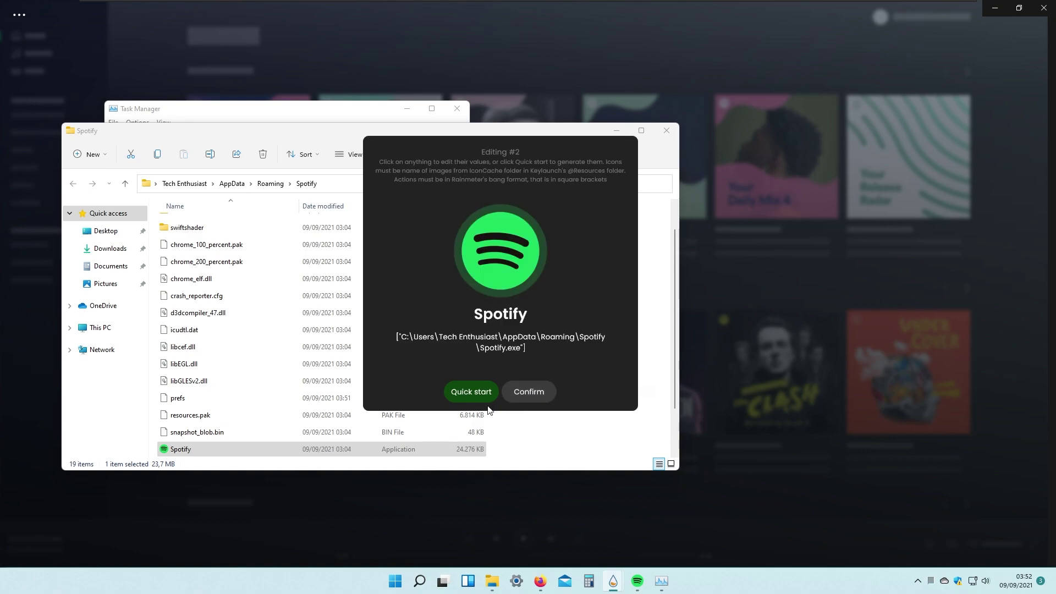
pyautogui.click(522, 393)
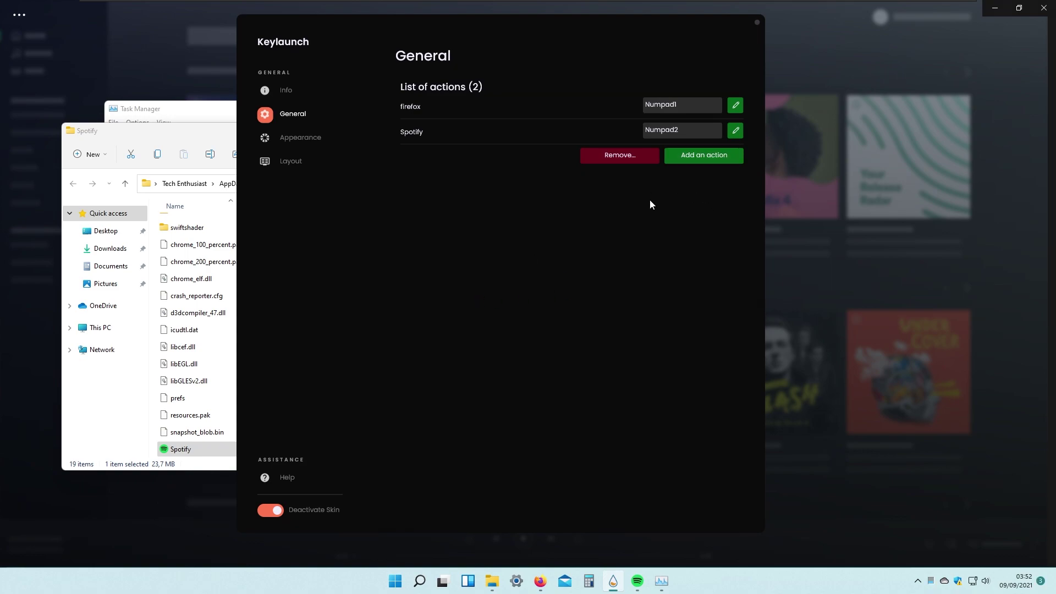
# Add a third Blank action bound to Numpad3 and open the program picker for it.
pyautogui.click(709, 158)
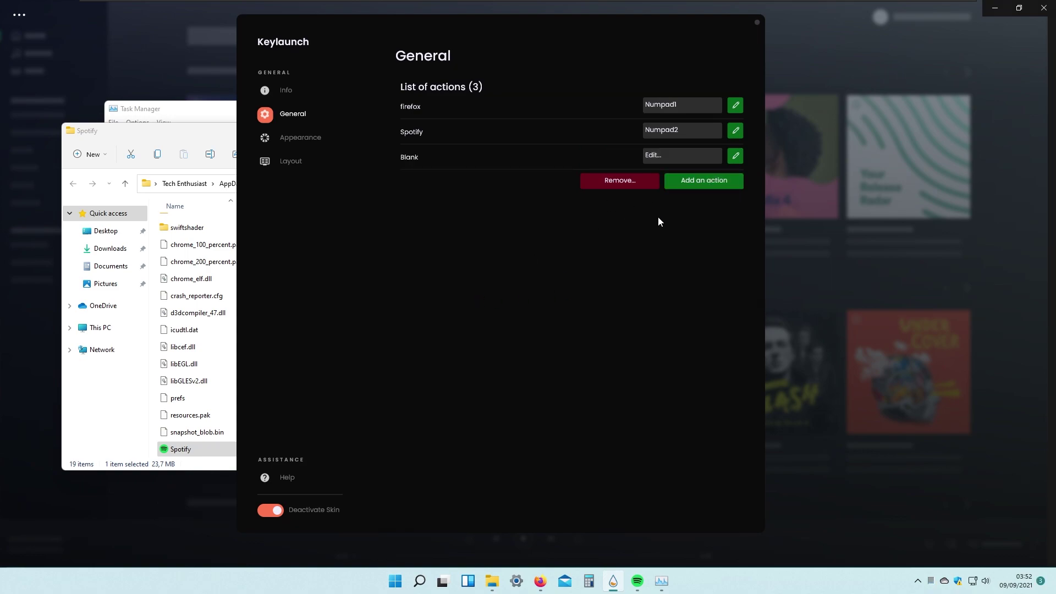
pyautogui.click(676, 159)
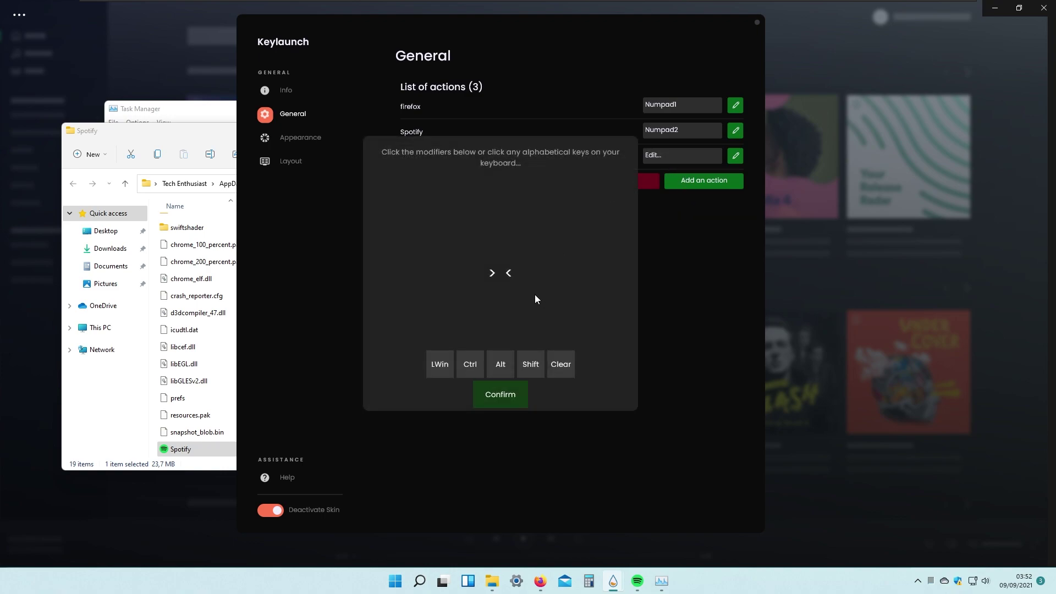
pyautogui.press('KP_3')
pyautogui.click(504, 399)
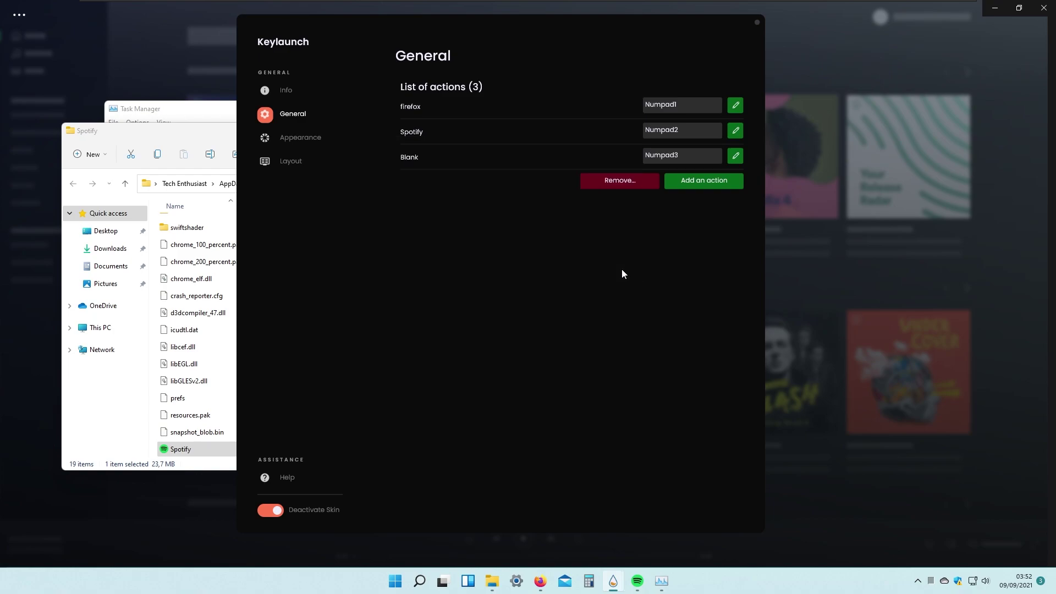
pyautogui.click(735, 156)
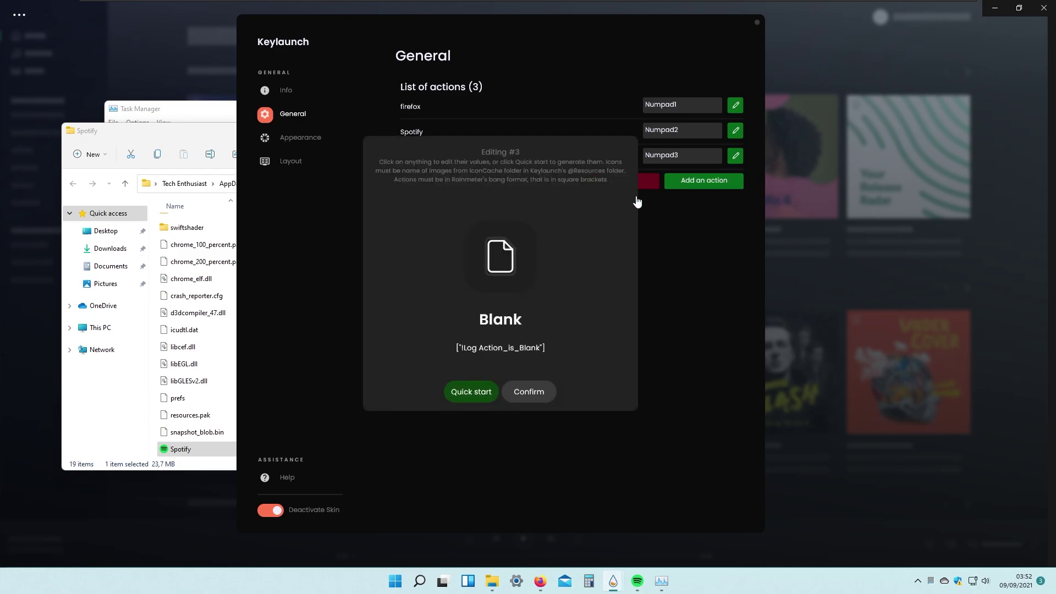
pyautogui.click(472, 392)
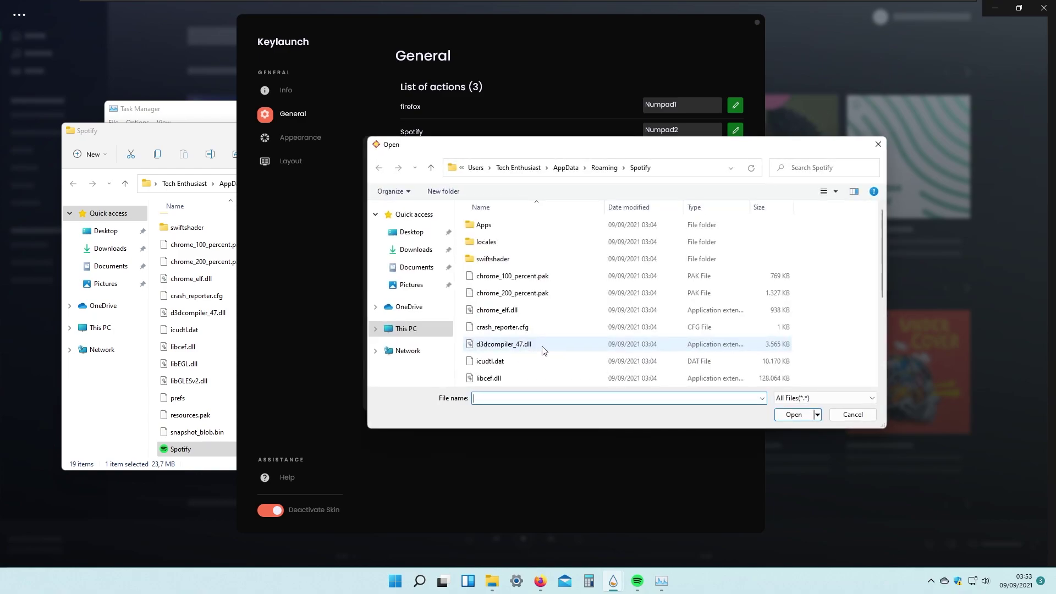
# Search for Discord in Start and launch it.
pyautogui.click(395, 581)
pyautogui.write('discord')
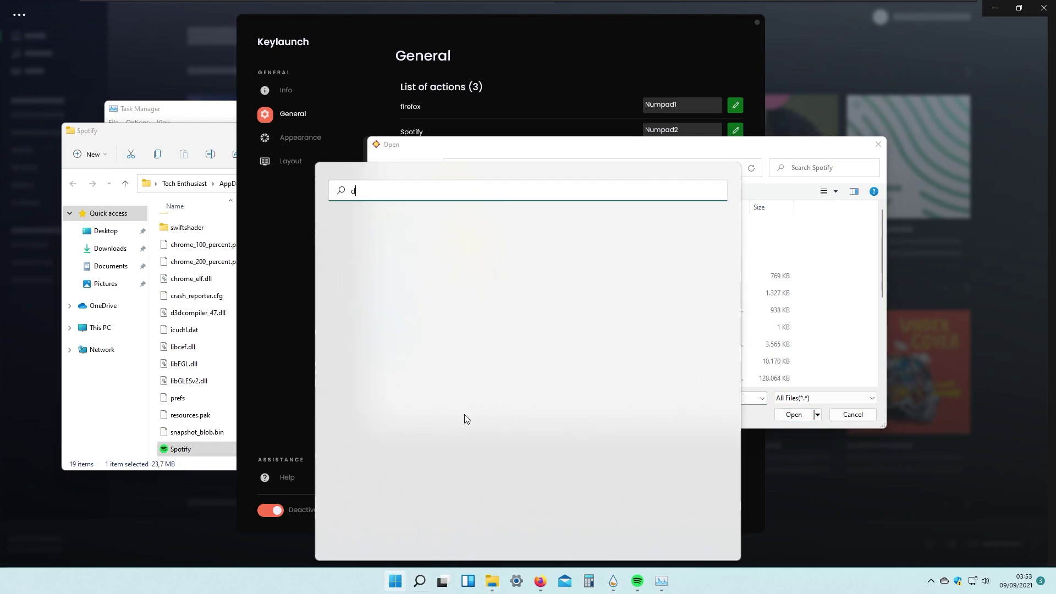
pyautogui.click(367, 277)
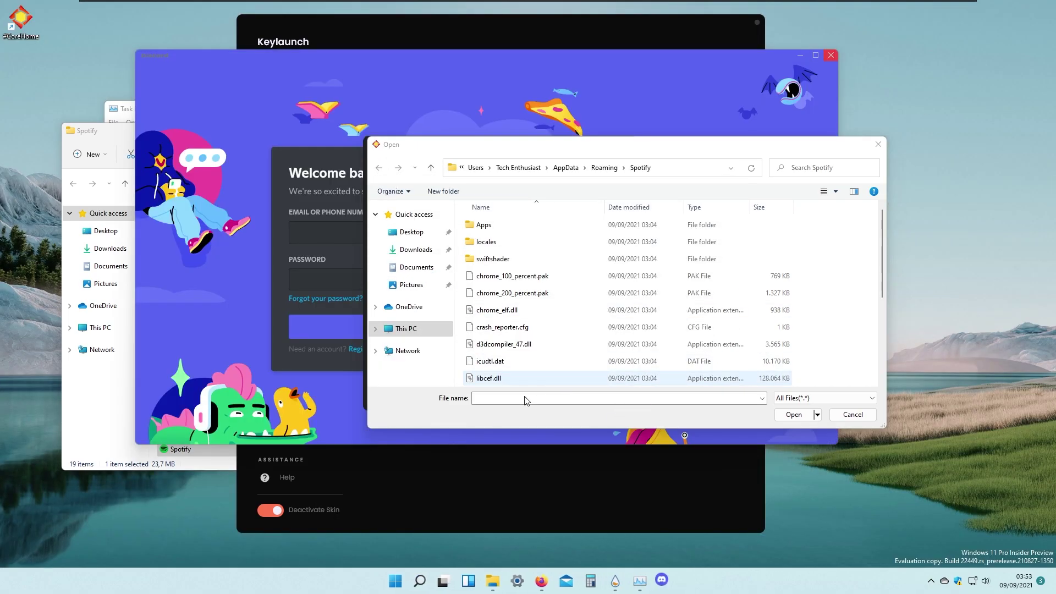
# In Task Manager, open the Discord file location and select the app-1.0.9002 folder path.
pyautogui.click(637, 581)
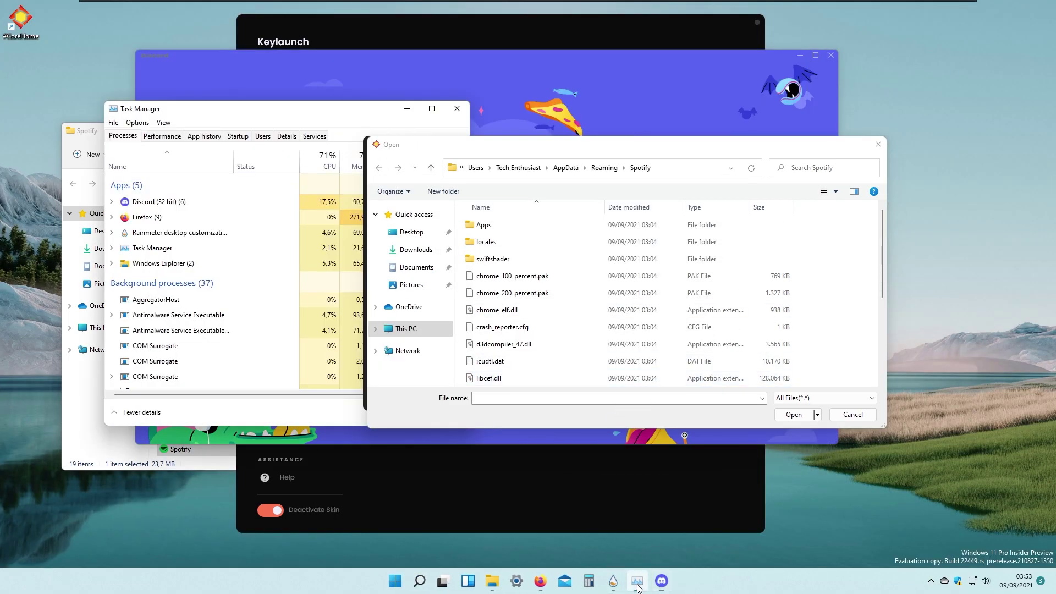
pyautogui.click(111, 202)
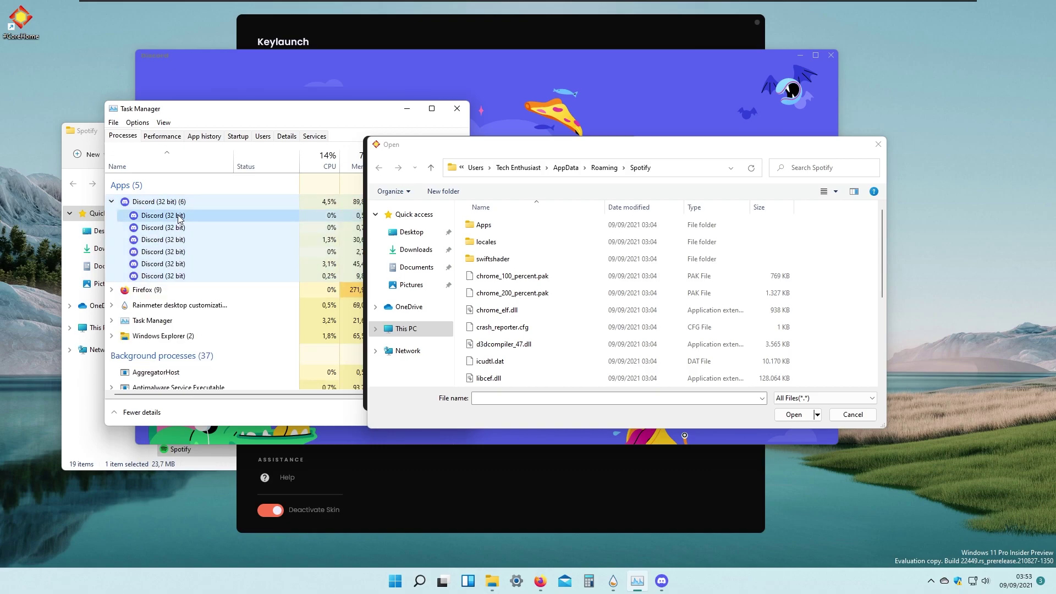
pyautogui.rightClick(179, 216)
pyautogui.click(231, 292)
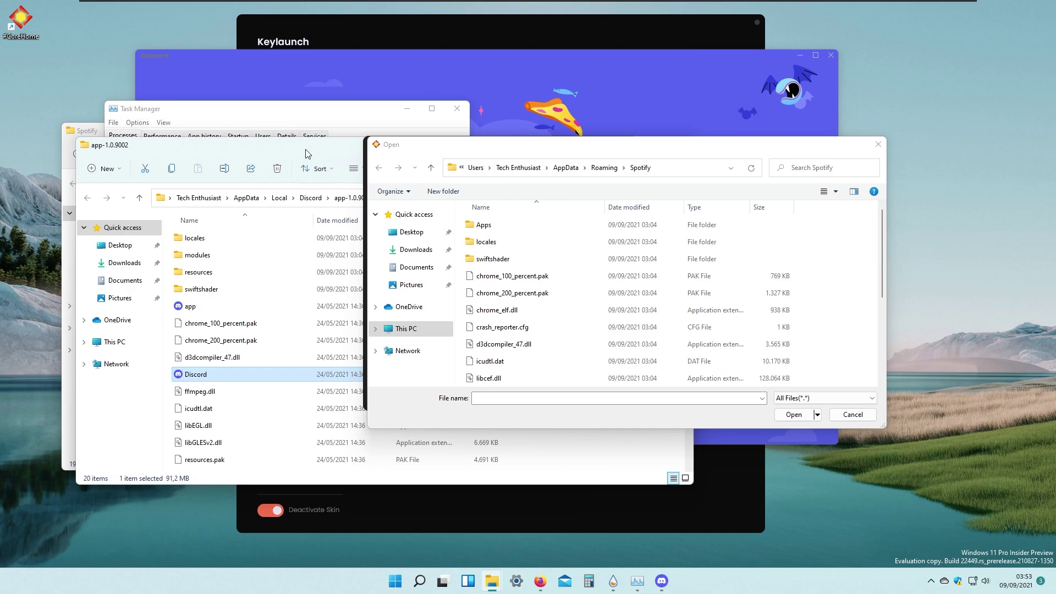
pyautogui.moveTo(309, 146); pyautogui.dragTo(232, 141)
pyautogui.click(322, 191)
pyautogui.hotkey('ctrl', 'c')
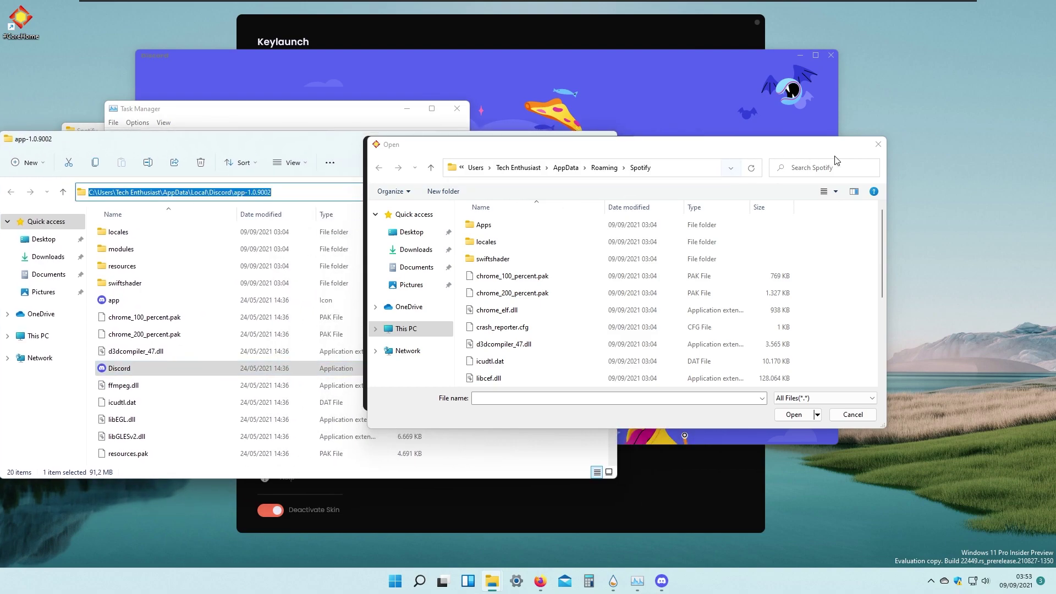
# Paste the app-1.0.9002 path into the Open dialog, load Discord.exe and confirm the action.
pyautogui.click(687, 167)
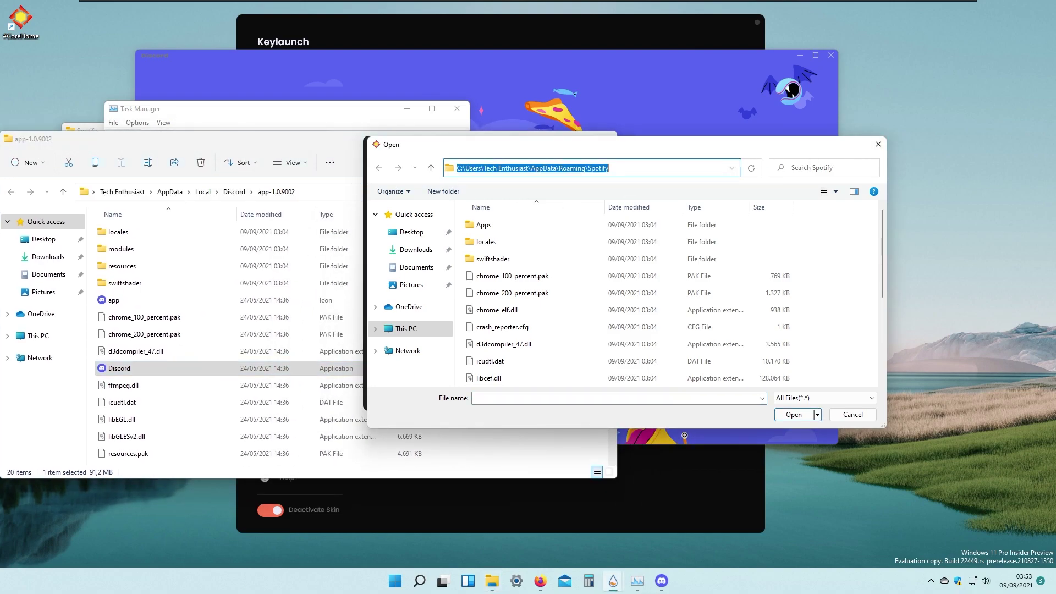
pyautogui.hotkey('ctrl', 'v')
pyautogui.press('Return')
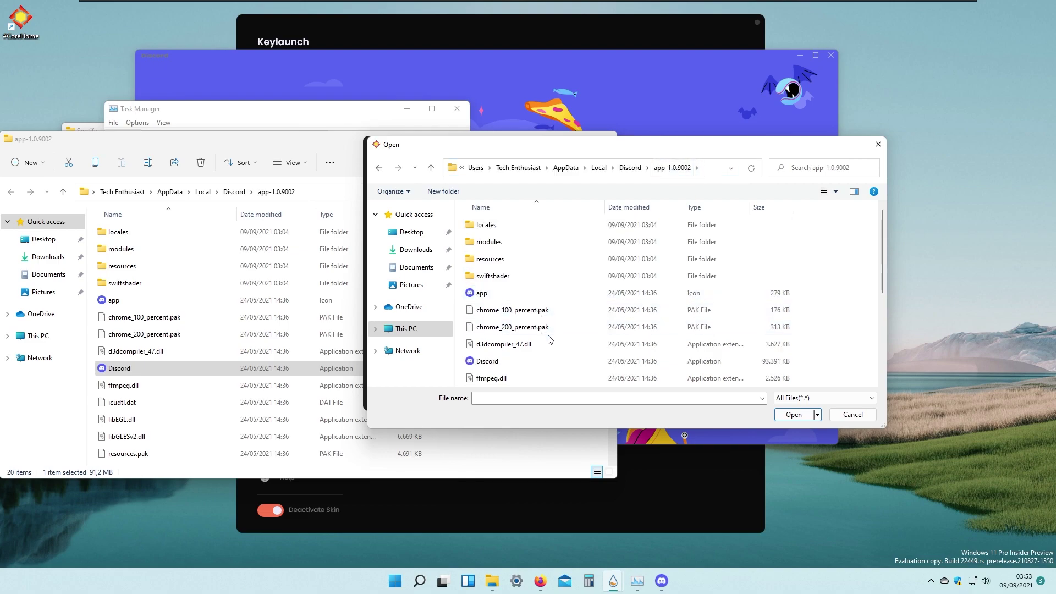
pyautogui.scroll(-1, 549, 337)
pyautogui.click(524, 312)
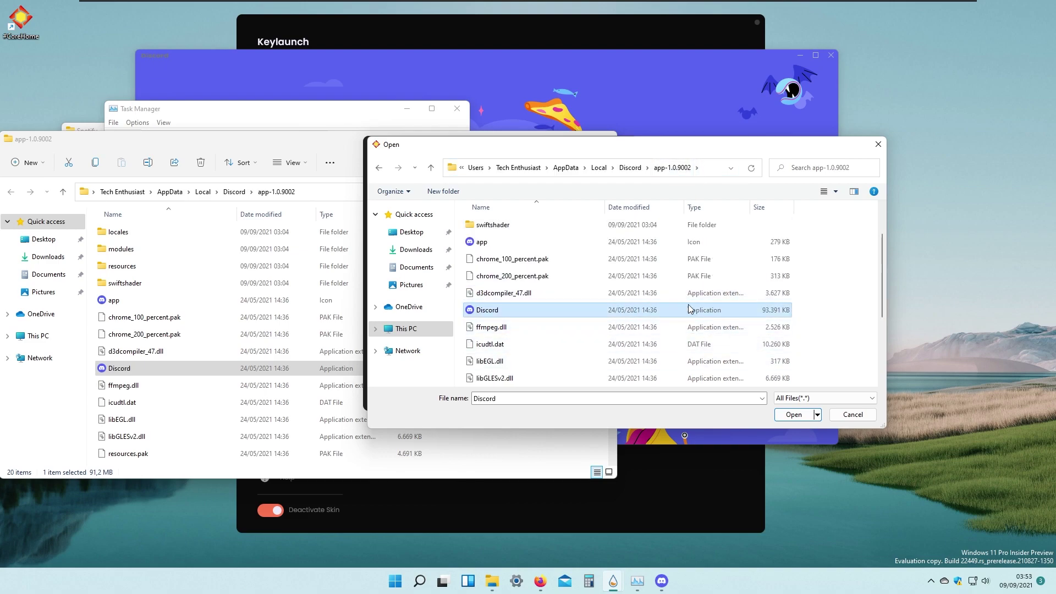
pyautogui.click(793, 415)
pyautogui.click(551, 393)
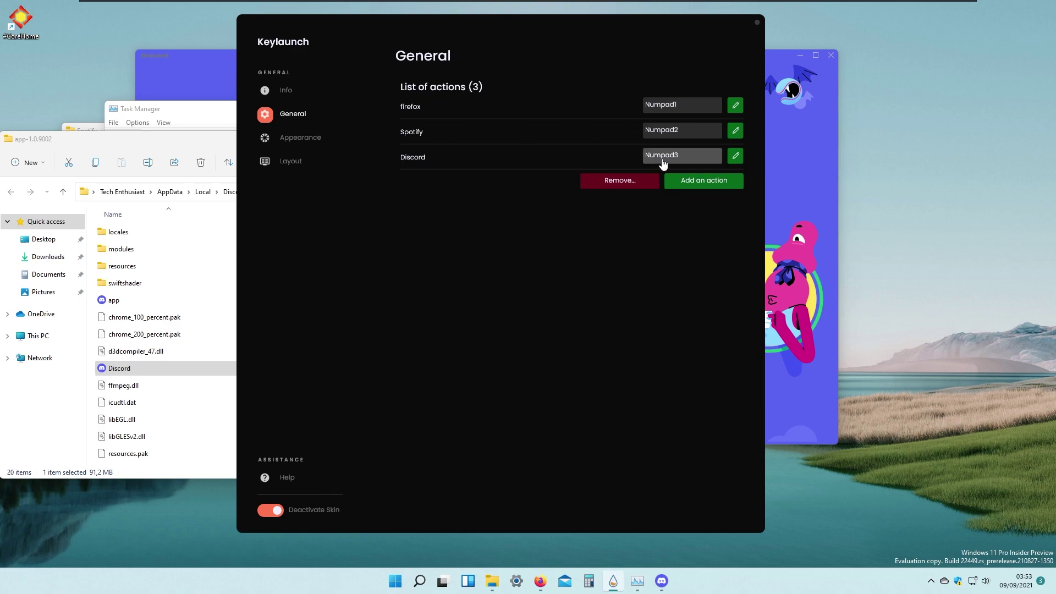
pyautogui.click(193, 147)
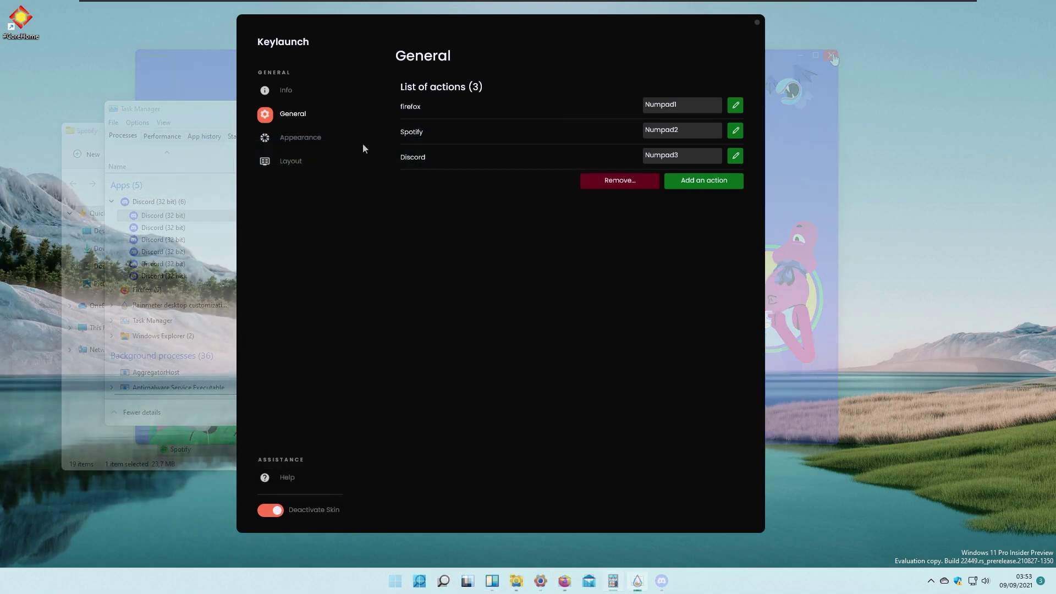
# Open the Appearance page from the Keylaunch sidebar.
pyautogui.moveTo(392, 35); pyautogui.dragTo(409, 33)
pyautogui.click(319, 136)
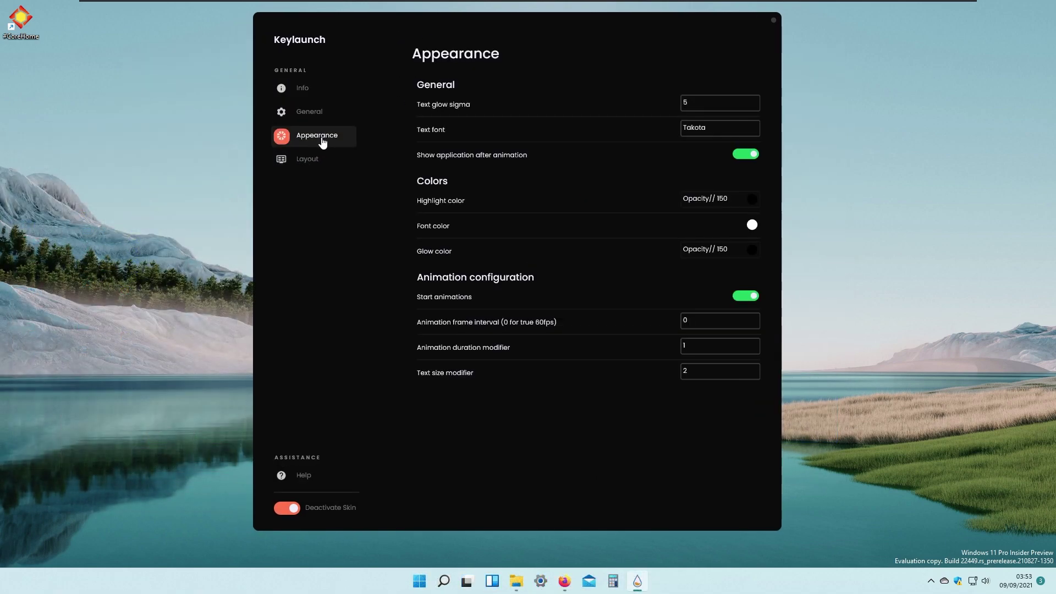
pyautogui.moveTo(519, 38); pyautogui.dragTo(528, 39)
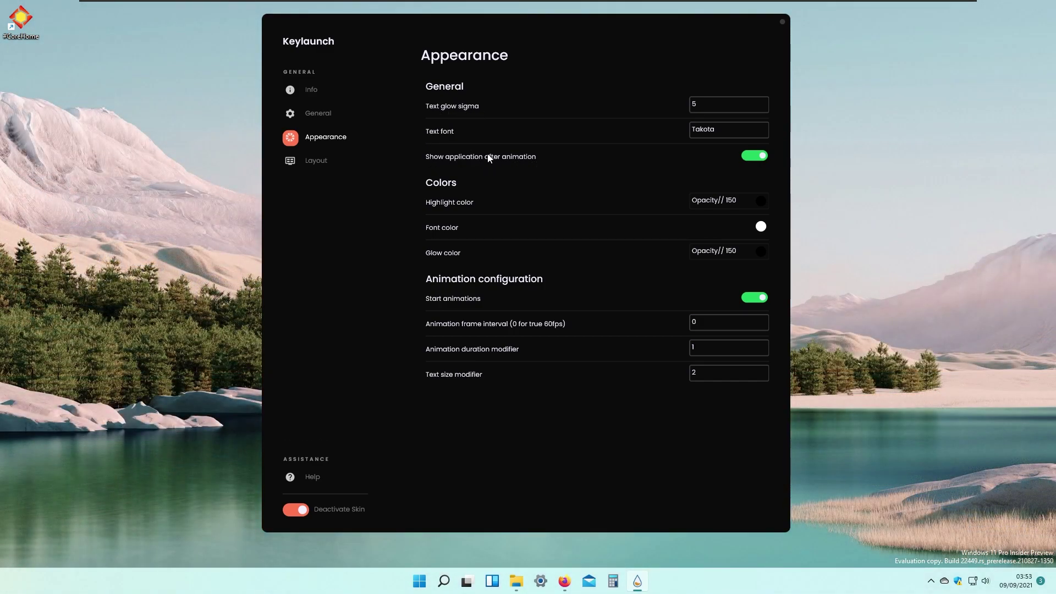
# Set the Text glow sigma value to 0.
pyautogui.moveTo(730, 106); pyautogui.dragTo(638, 98)
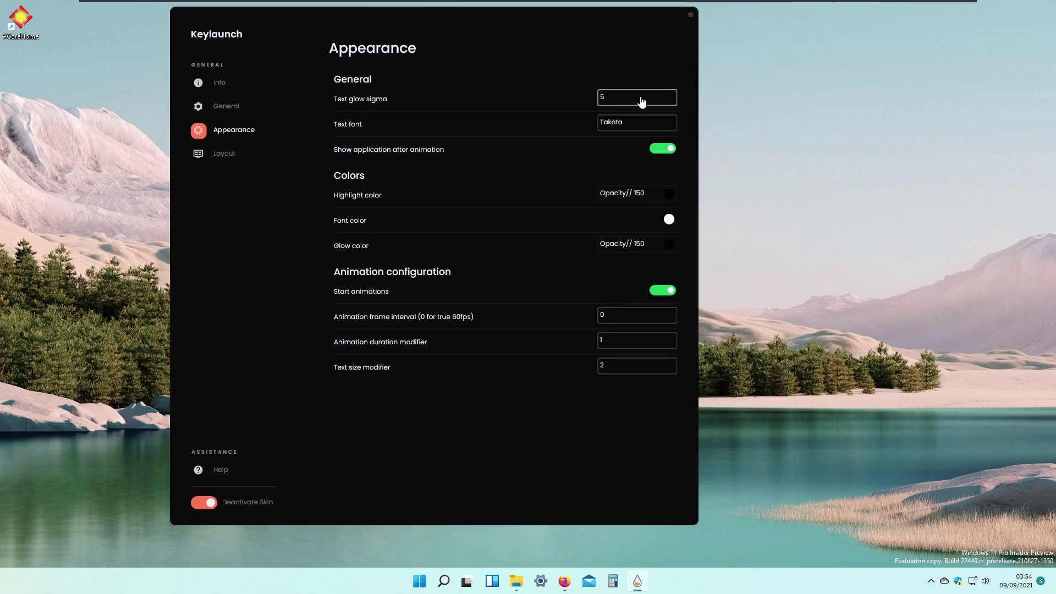
pyautogui.moveTo(624, 12); pyautogui.dragTo(658, 22)
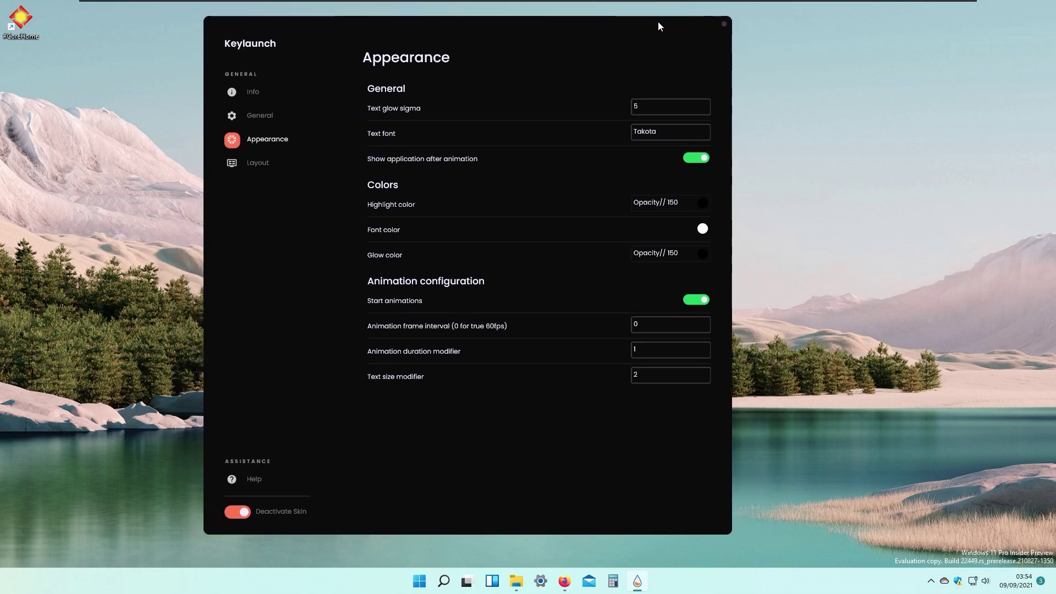
pyautogui.doubleClick(653, 107)
pyautogui.write('0')
pyautogui.doubleClick(651, 107)
pyautogui.write('0')
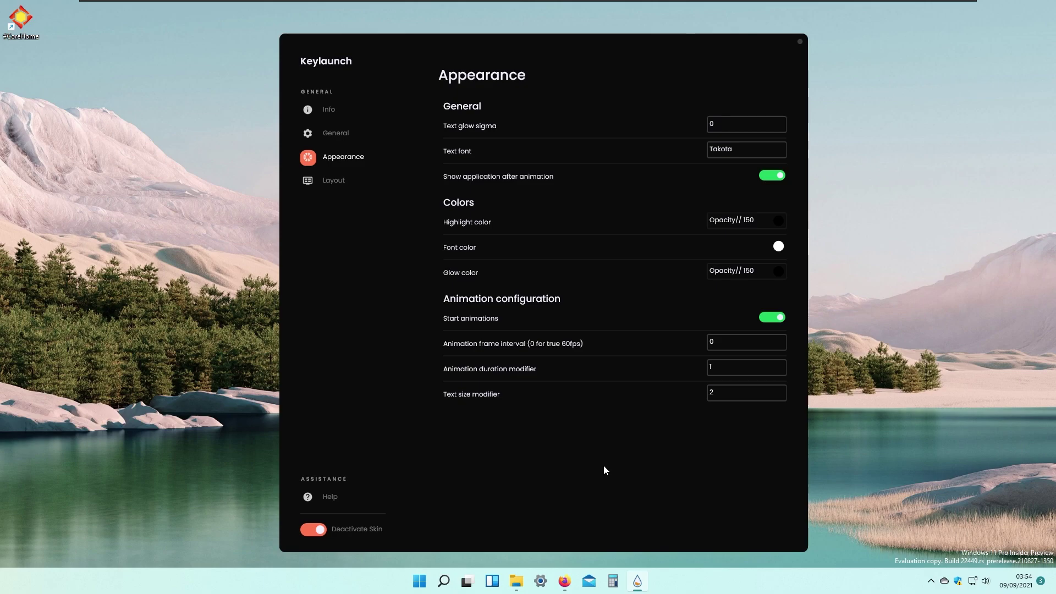
pyautogui.write('f')
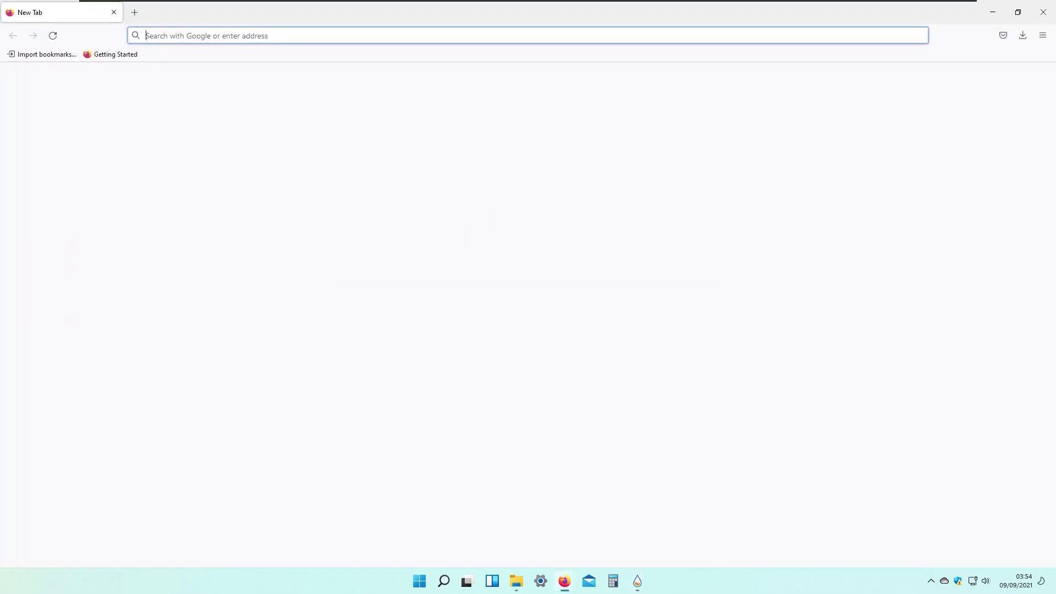
# Replace the Takota text font with Open Sans.
pyautogui.click(1042, 12)
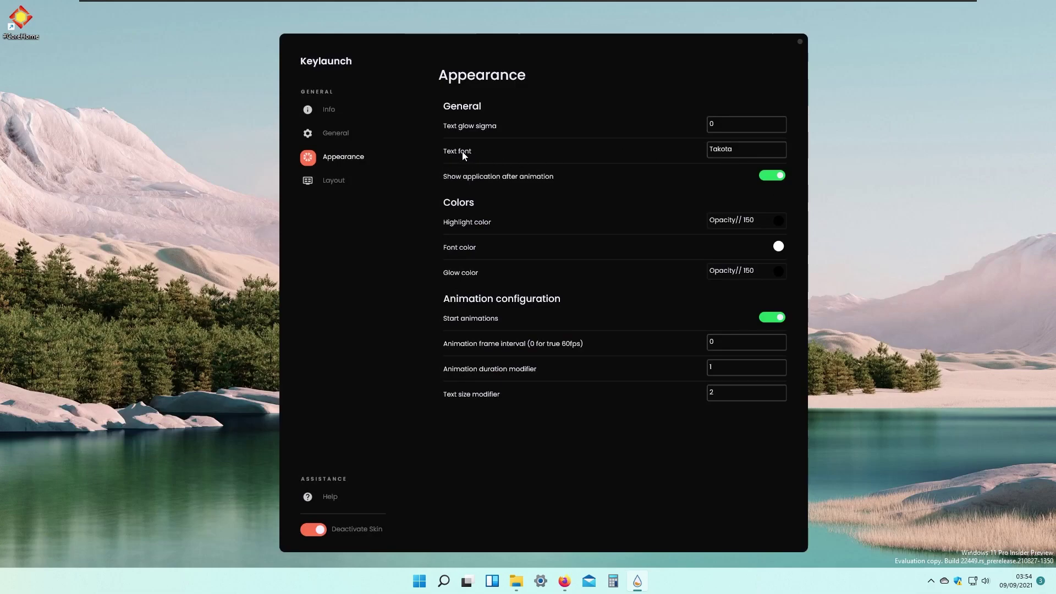
pyautogui.doubleClick(731, 149)
pyautogui.press('BackSpace')
pyautogui.write('Open Sans')
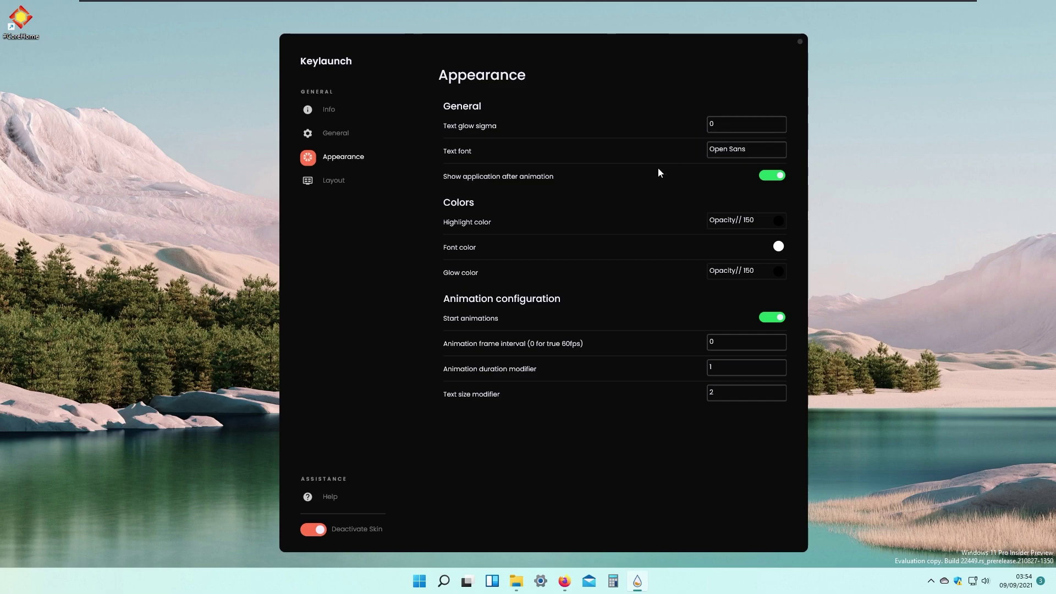
pyautogui.moveTo(548, 53); pyautogui.dragTo(543, 44)
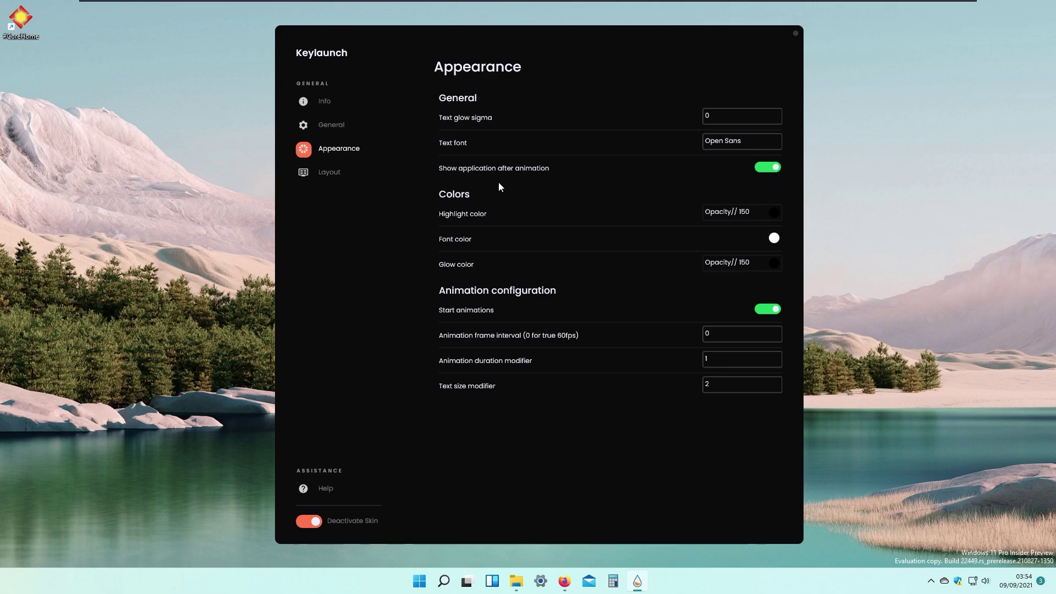
# Toggle Show application after animation, testing the Spotify hotkey and closing Spotify each time.
pyautogui.click(777, 170)
pyautogui.press('s')
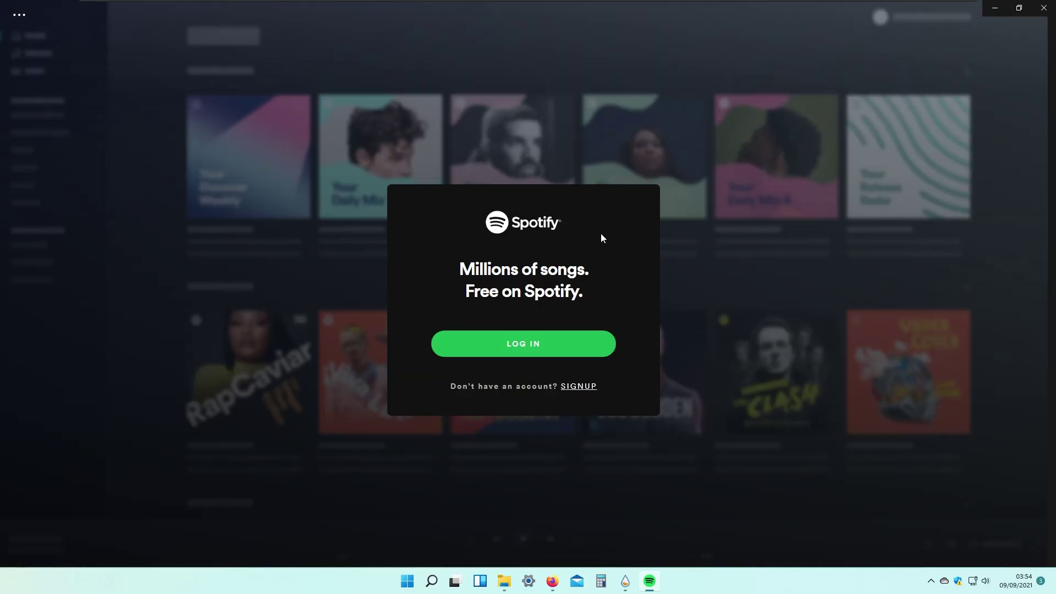
pyautogui.click(1043, 8)
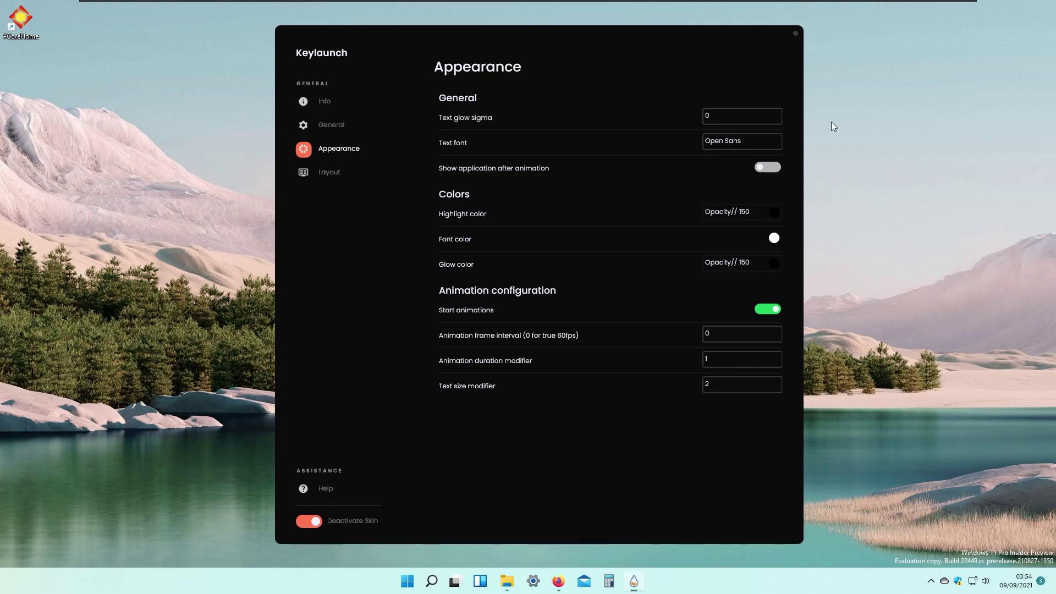
pyautogui.click(770, 168)
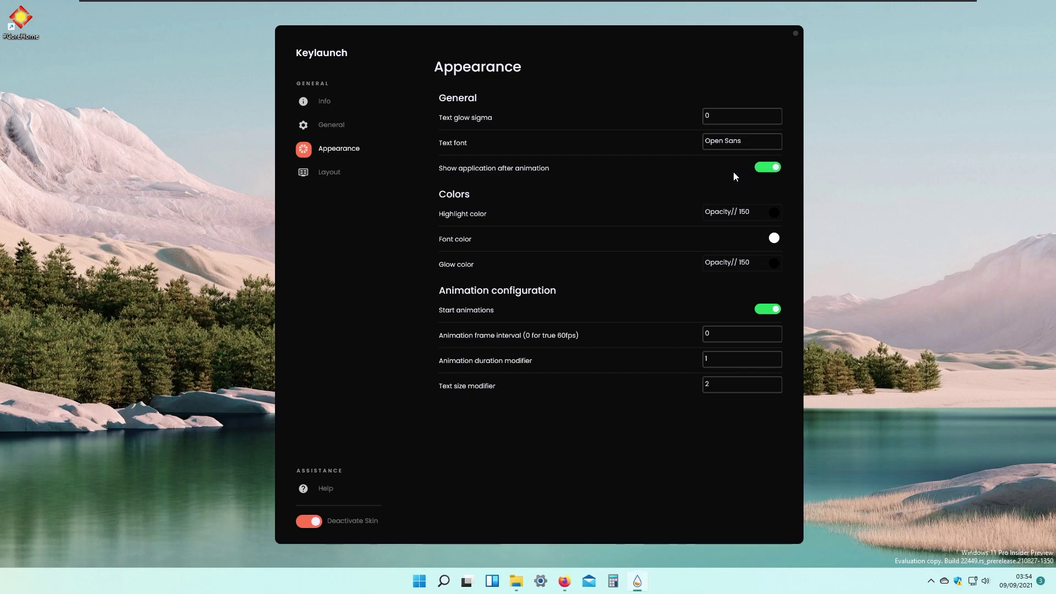
pyautogui.press('s')
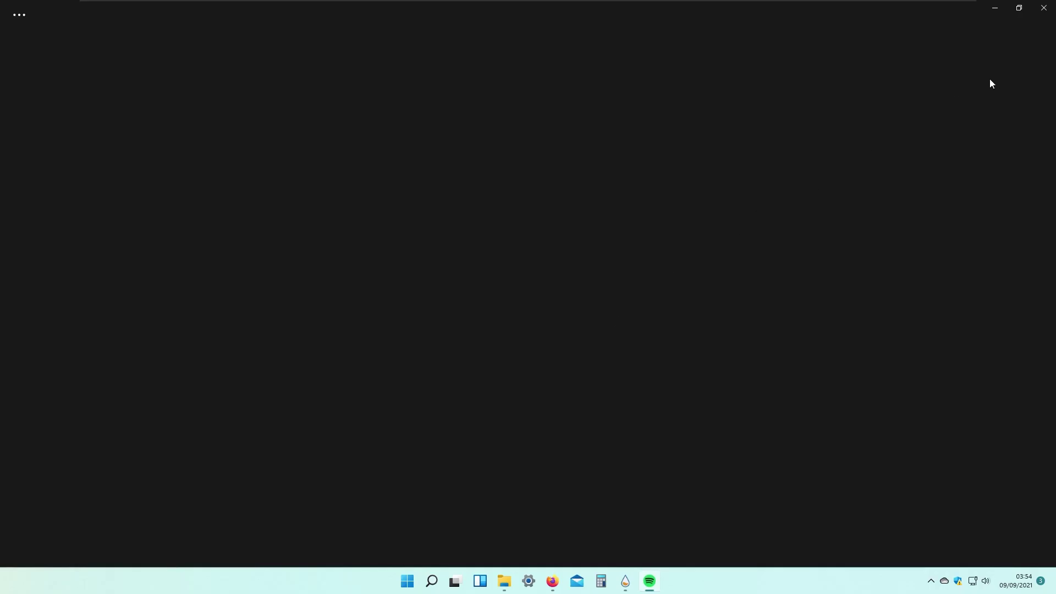
pyautogui.click(1044, 8)
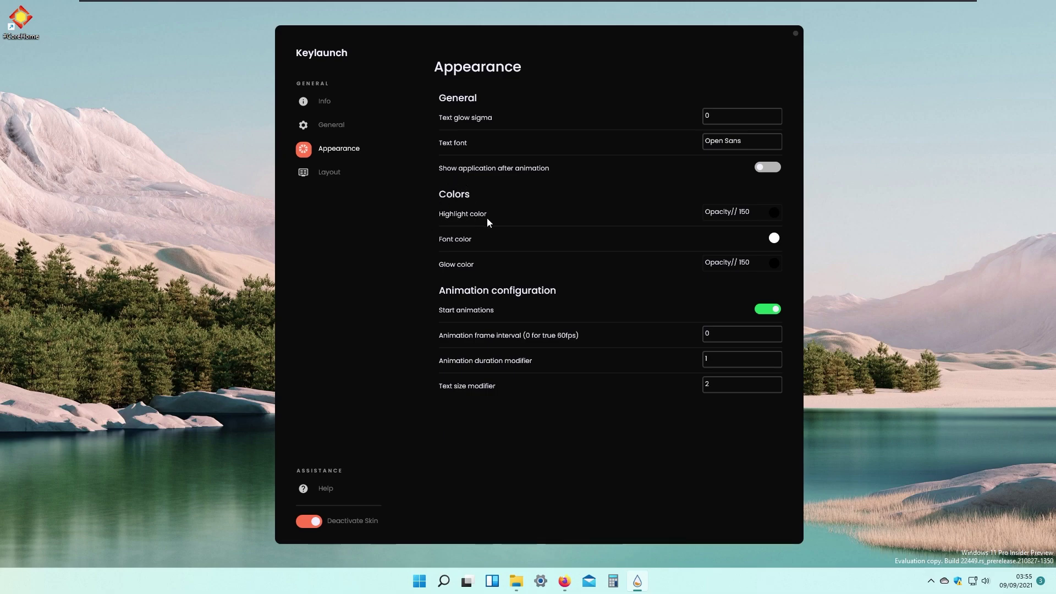
# Set the highlight colour to light blue 00B7FF.
pyautogui.click(734, 218)
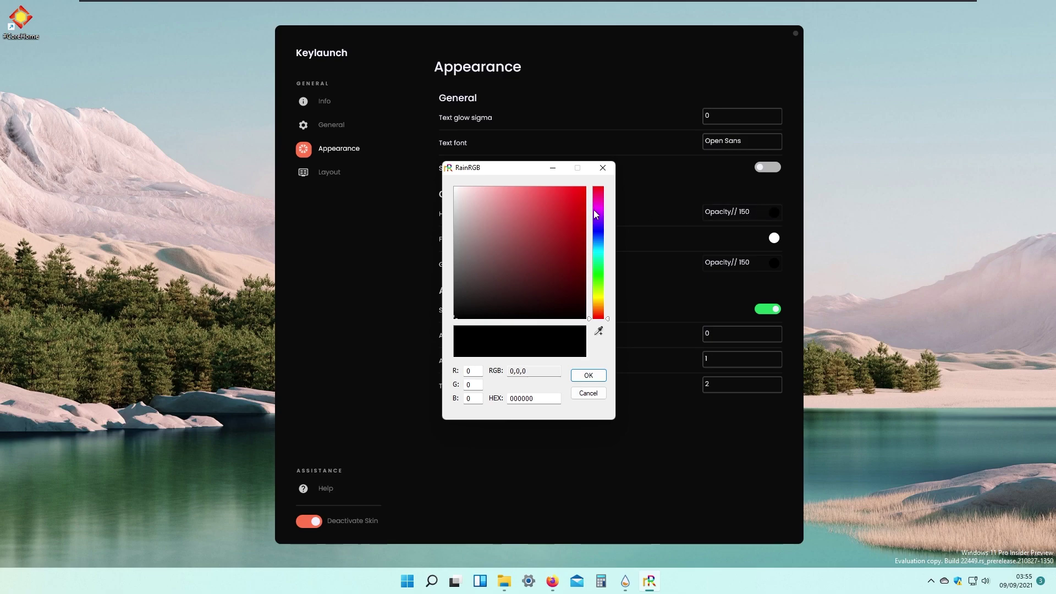
pyautogui.click(602, 301)
pyautogui.moveTo(603, 303); pyautogui.dragTo(614, 255)
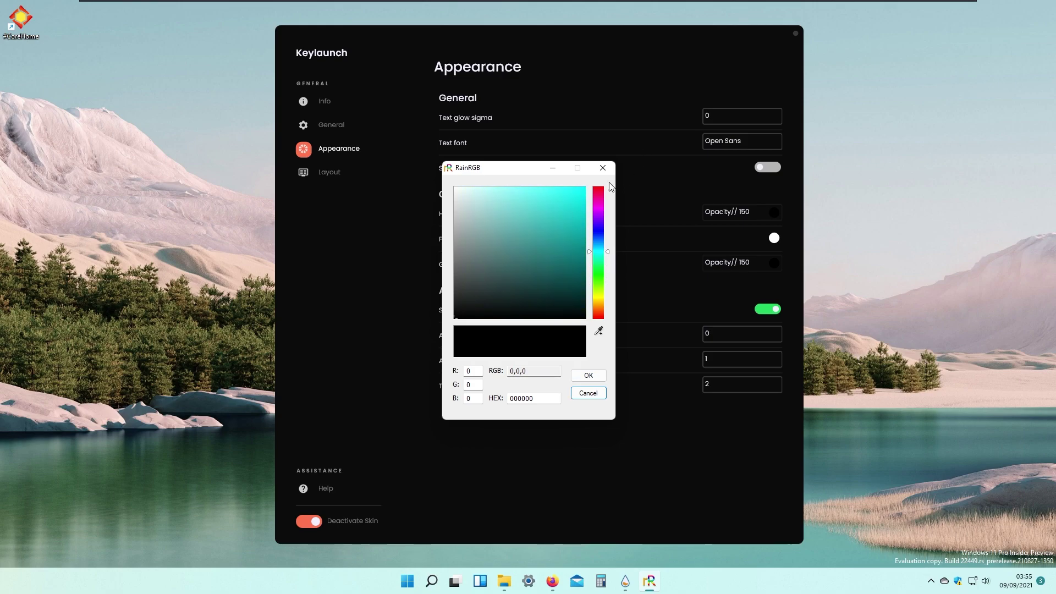
pyautogui.click(598, 188)
pyautogui.click(584, 189)
pyautogui.click(598, 246)
pyautogui.click(586, 376)
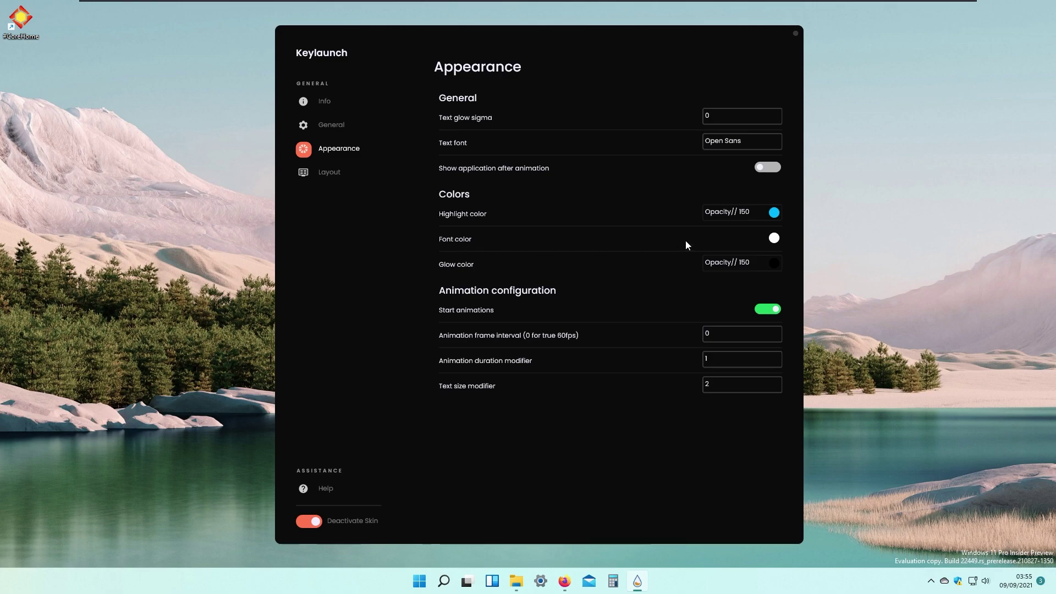
# Set the font colour to yellow FBFF00.
pyautogui.click(774, 238)
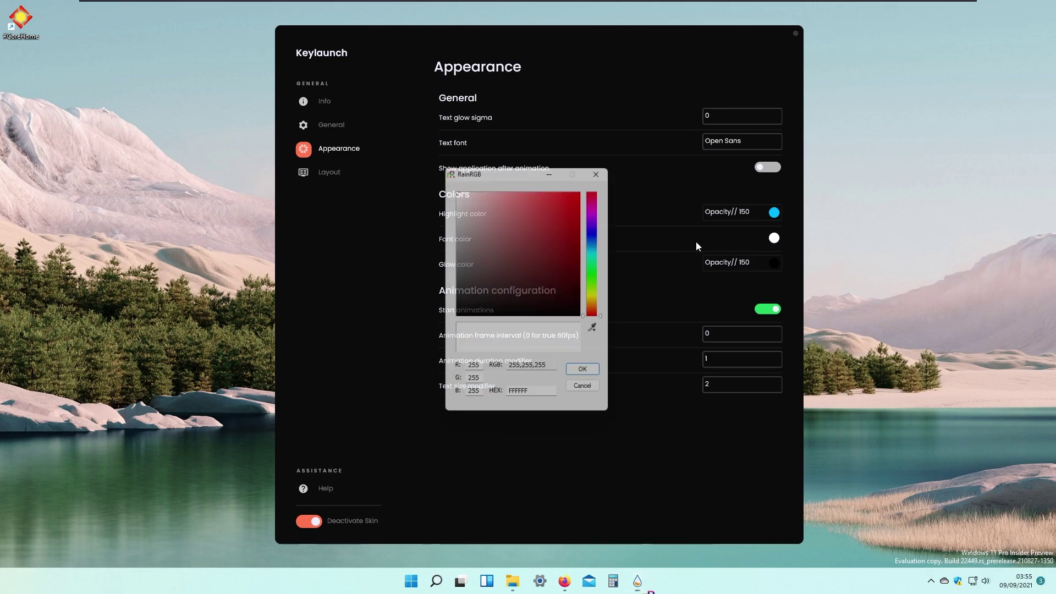
pyautogui.click(598, 297)
pyautogui.click(584, 188)
pyautogui.click(602, 375)
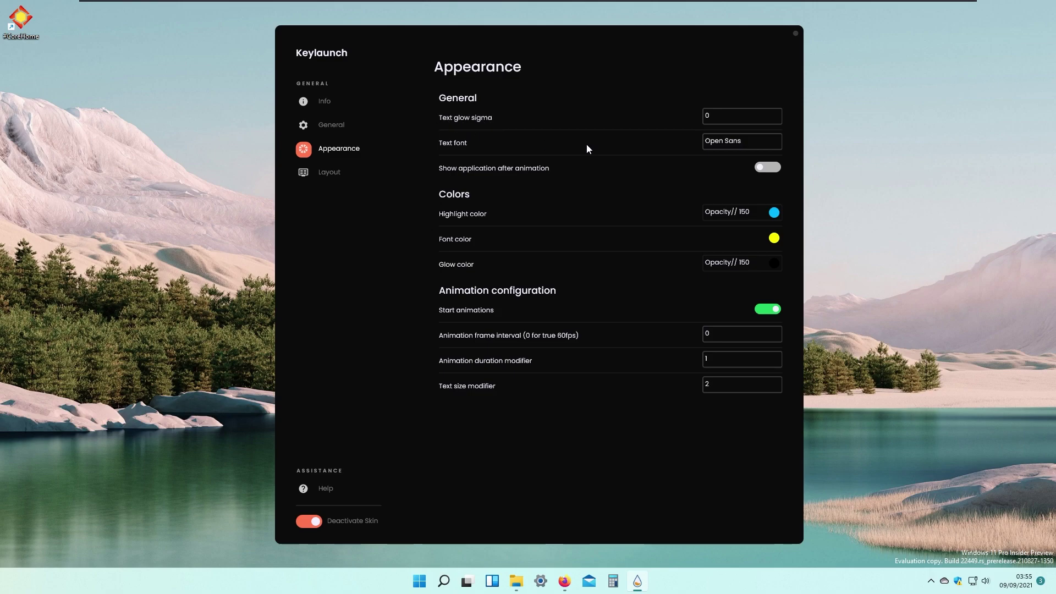
pyautogui.doubleClick(723, 116)
# Set Keylaunch's Text glow sigma to 5.
pyautogui.write('10f')
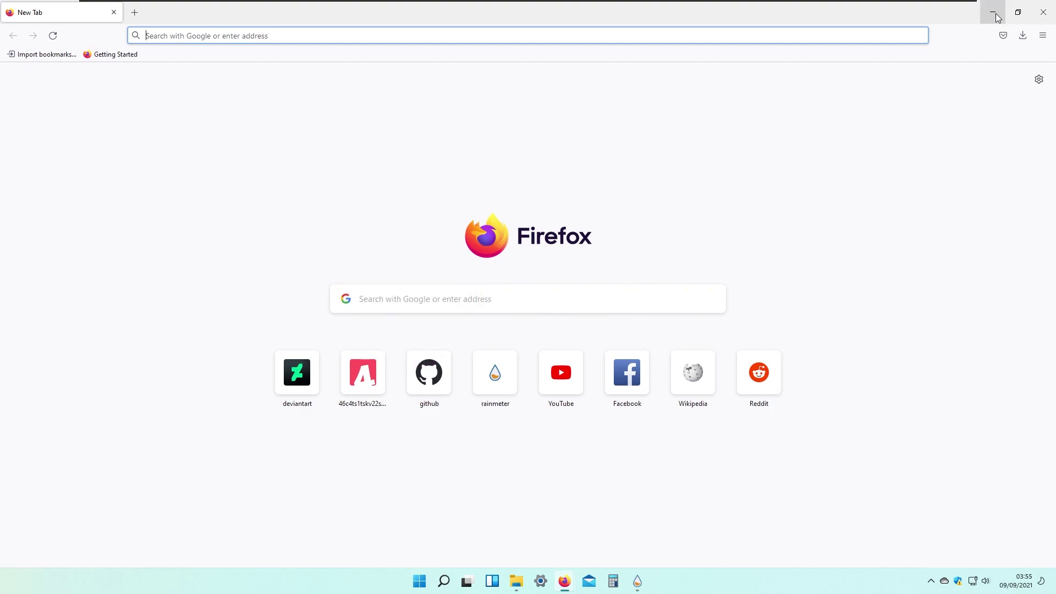
pyautogui.click(993, 12)
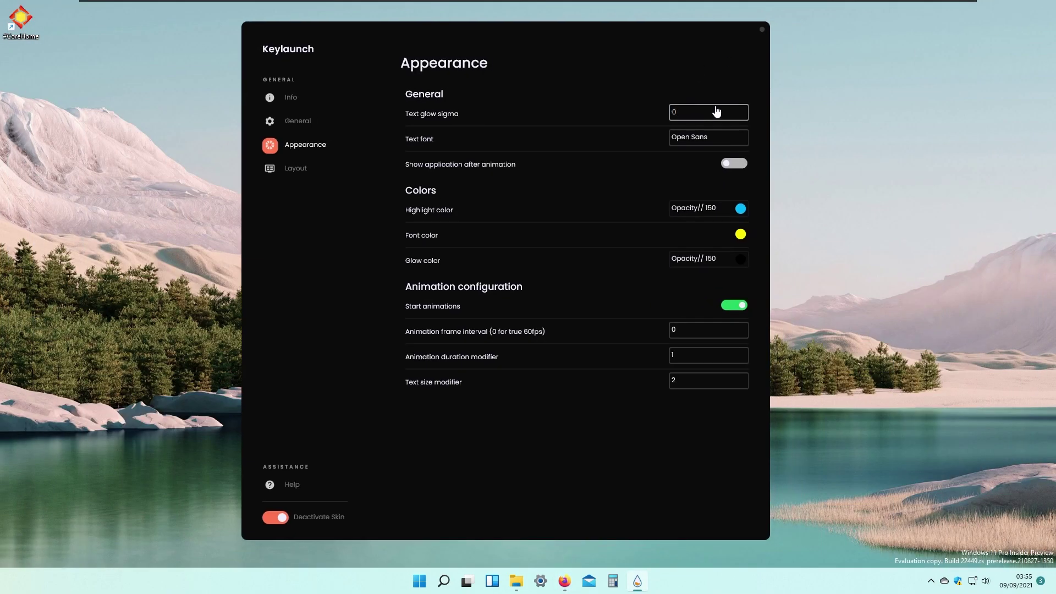
pyautogui.write('1')
pyautogui.press('Return')
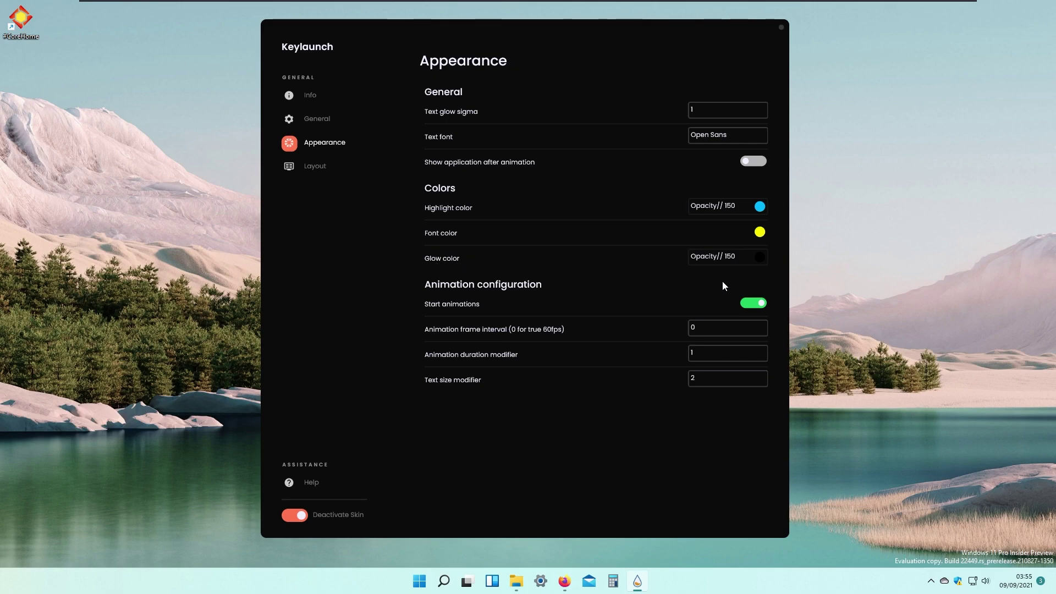
# Make the glow colour magenta, then test it by launching and closing Firefox.
pyautogui.click(729, 265)
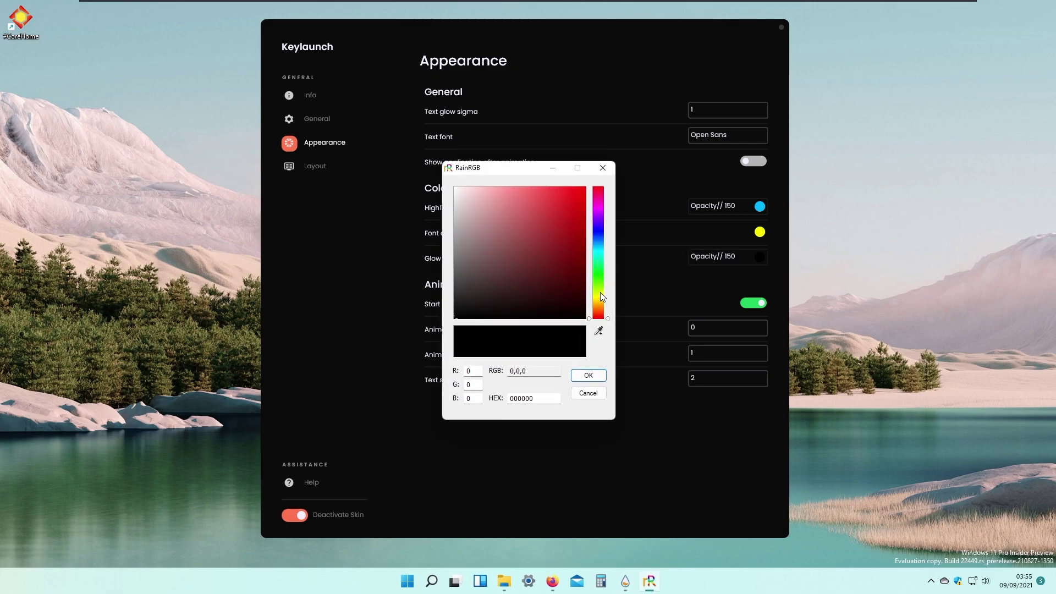
pyautogui.click(604, 209)
pyautogui.click(588, 375)
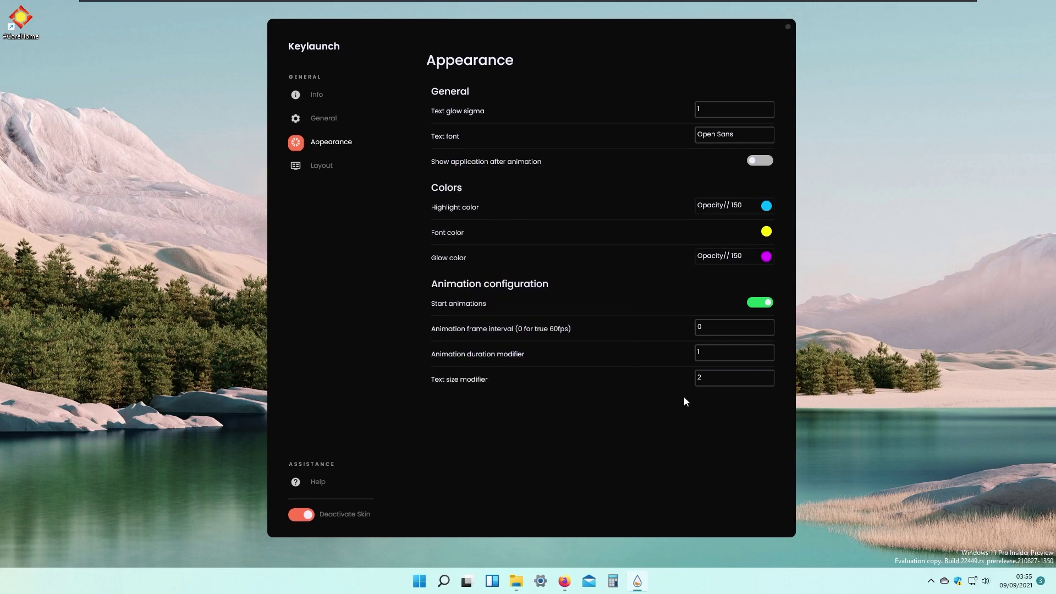
pyautogui.press('super+3')
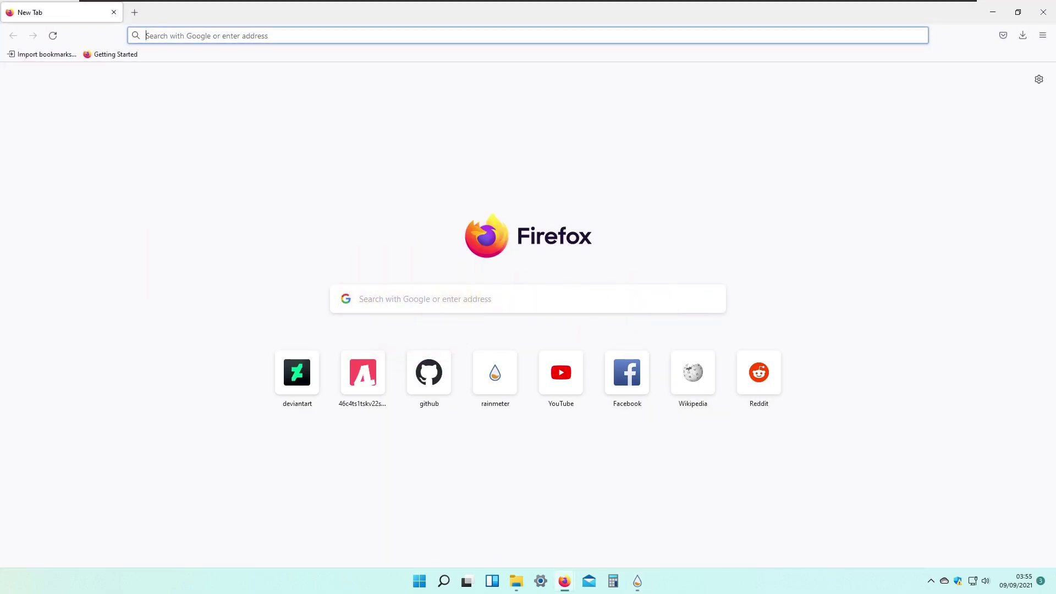
pyautogui.click(1043, 11)
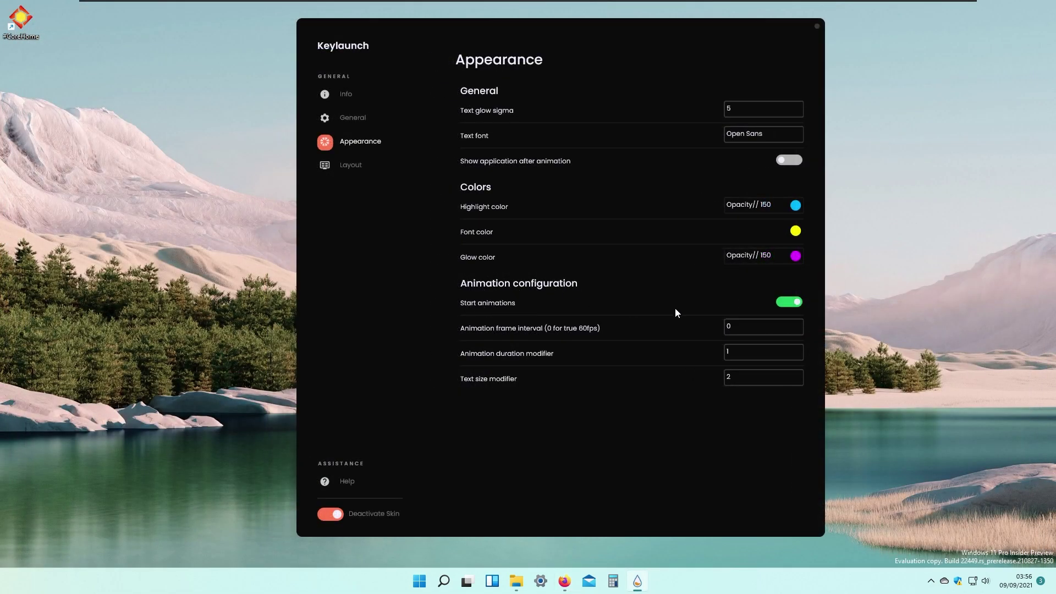
# Turn off start animations and try the Skewed layout with a Spotify launch.
pyautogui.click(781, 302)
pyautogui.click(360, 166)
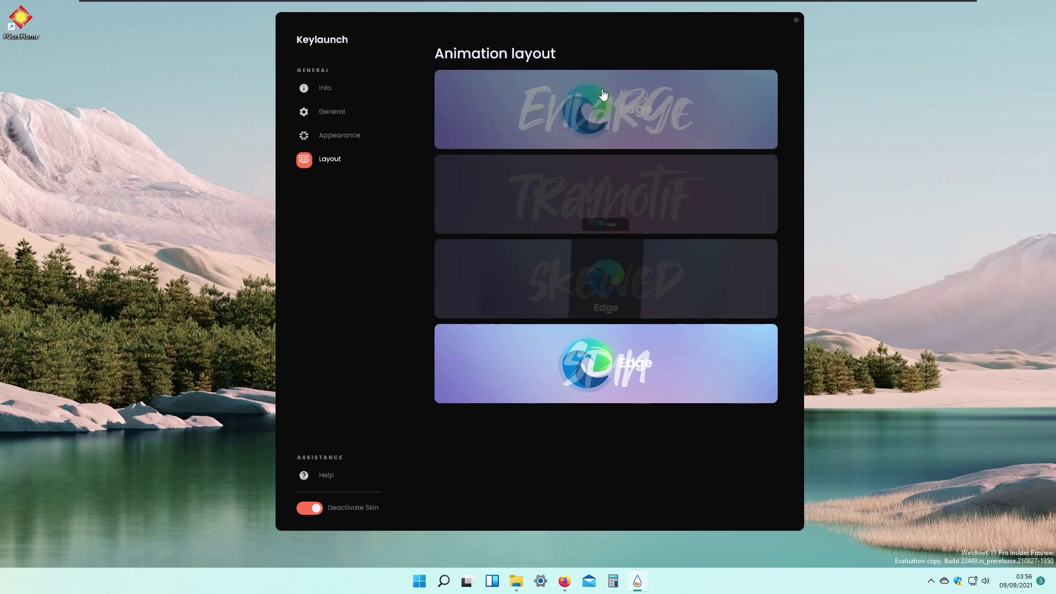
pyautogui.click(633, 284)
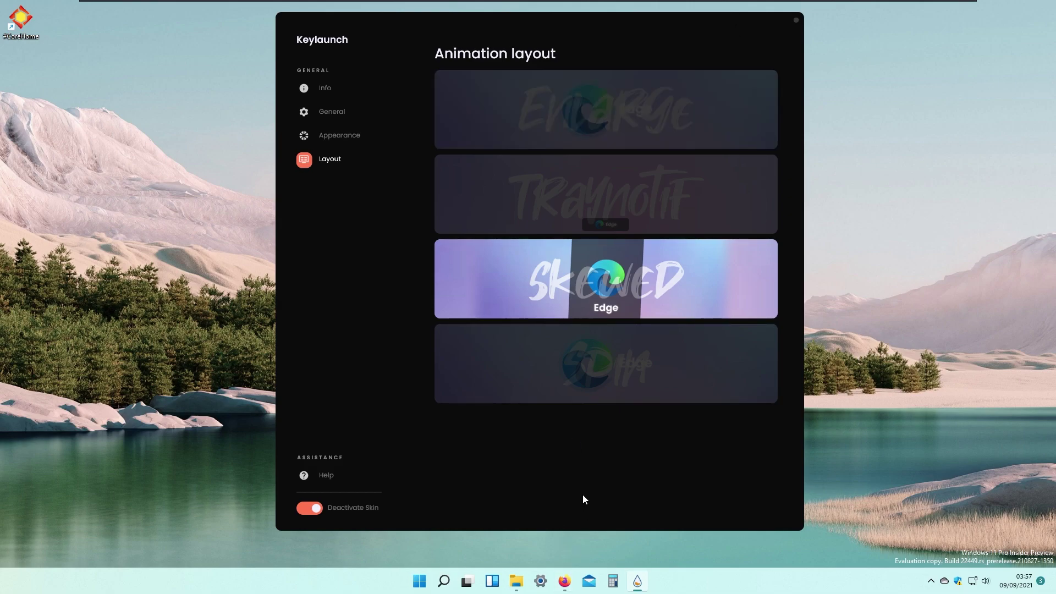
pyautogui.hotkey('alt', 's')
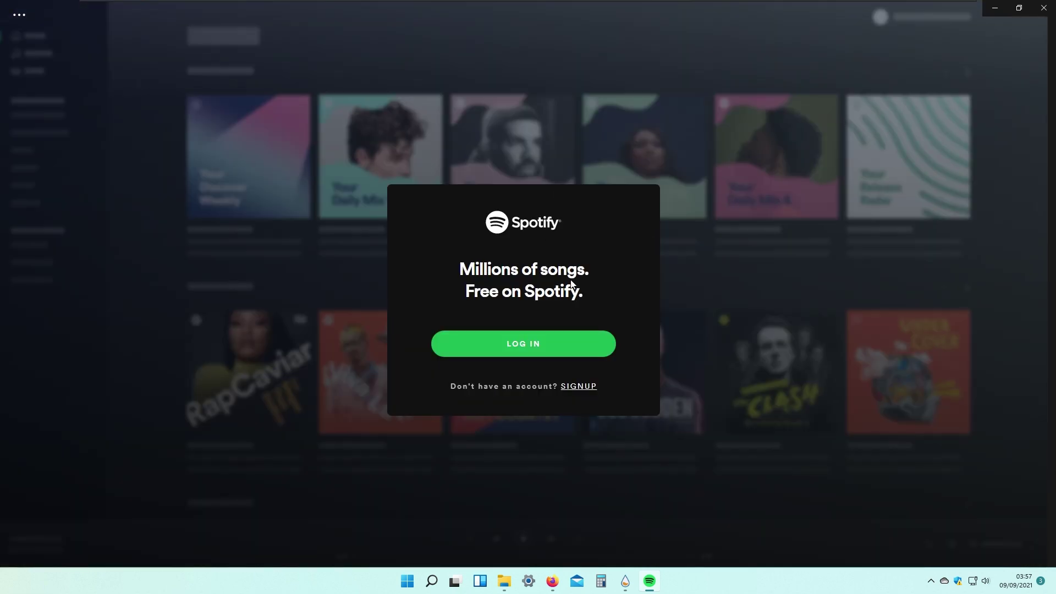
pyautogui.click(1043, 8)
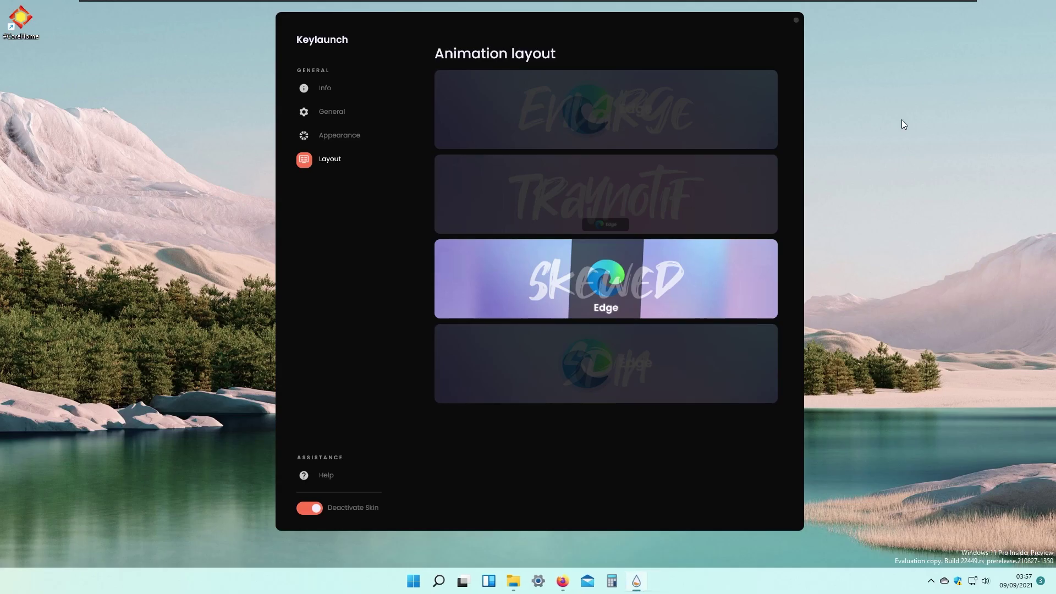
# Try the Traynotif layout, then check the Enlarge layout with Discord launches.
pyautogui.click(687, 200)
pyautogui.hotkey('alt', 'd')
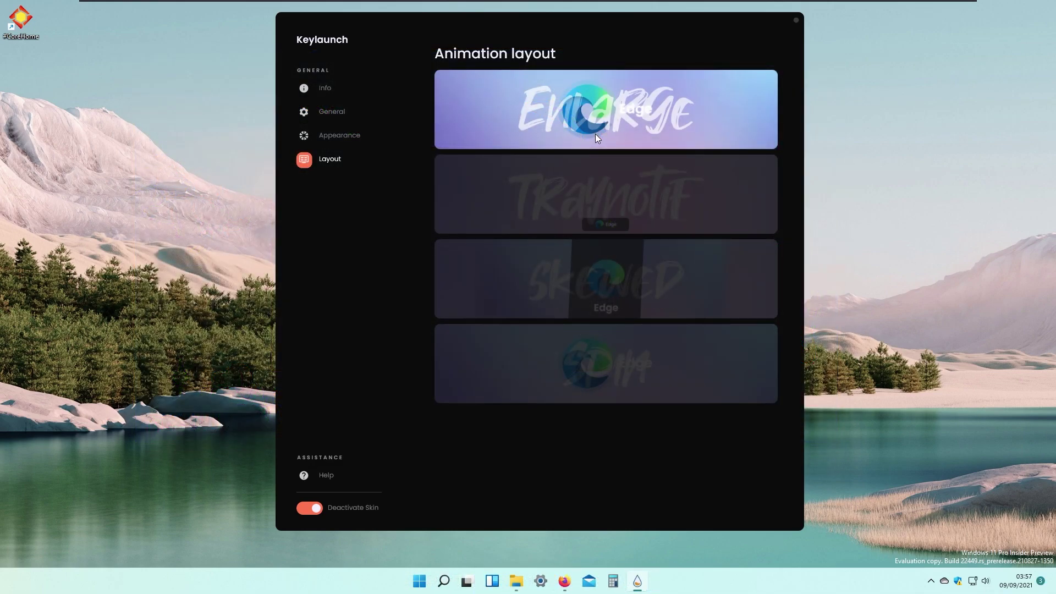
pyautogui.hotkey('alt', 'd')
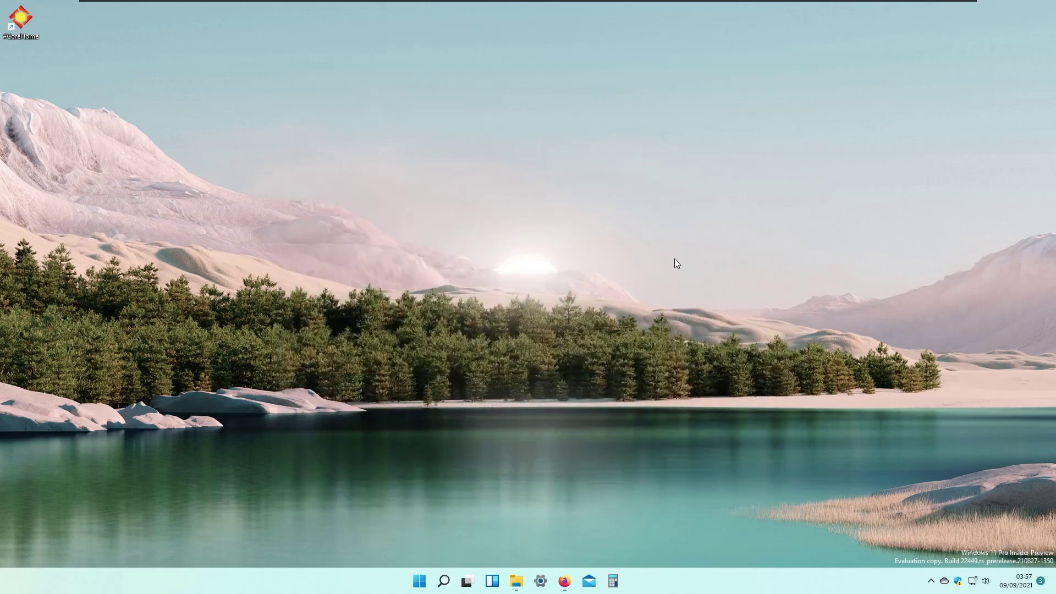
# Move the Rainmeter icon into the visible tray and exit Rainmeter from its menu.
pyautogui.click(931, 582)
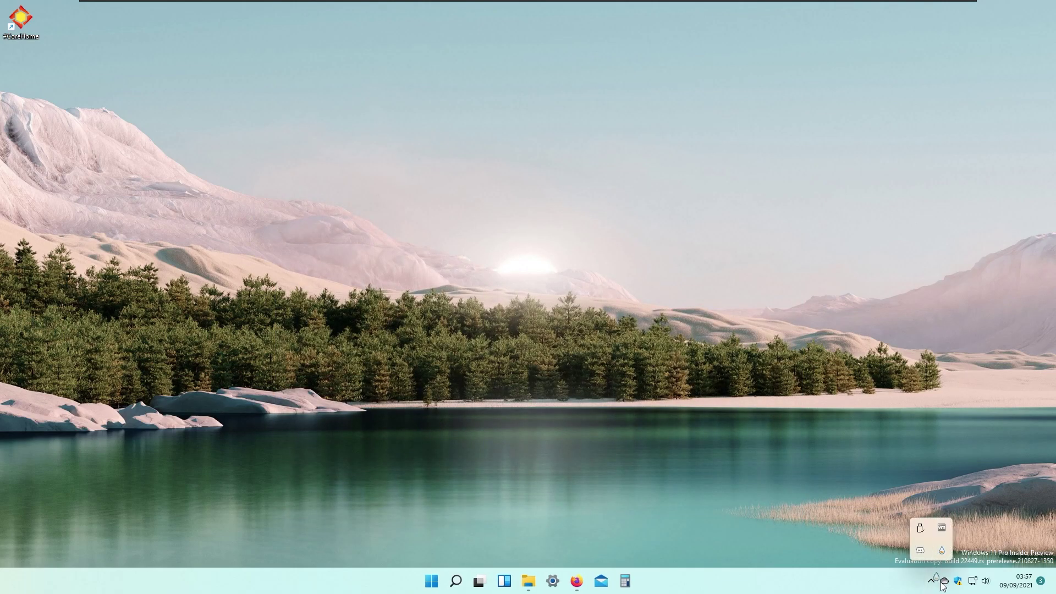
pyautogui.moveTo(925, 529); pyautogui.dragTo(917, 592)
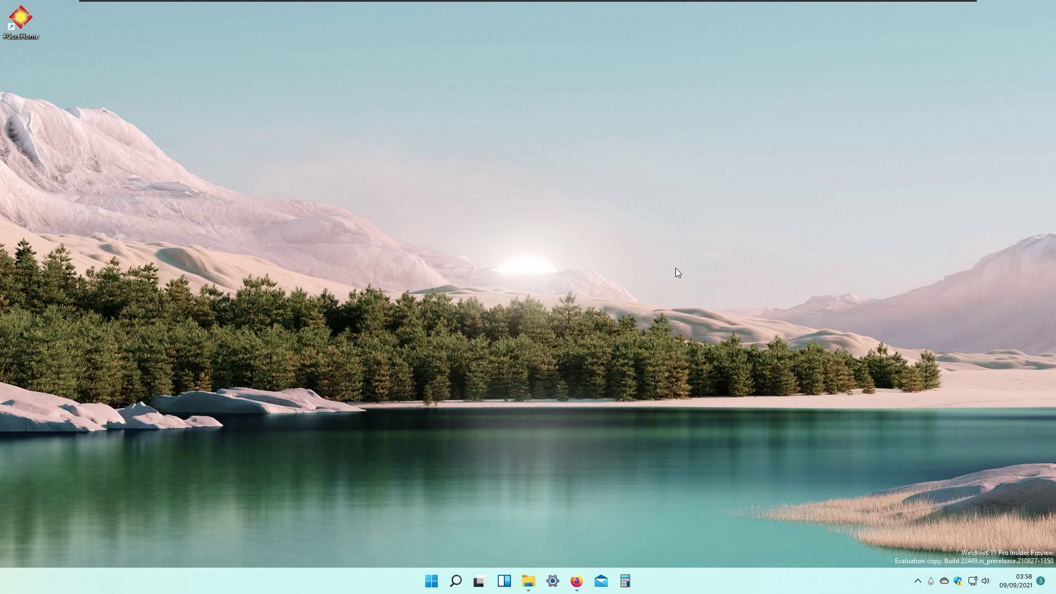
pyautogui.rightClick(930, 582)
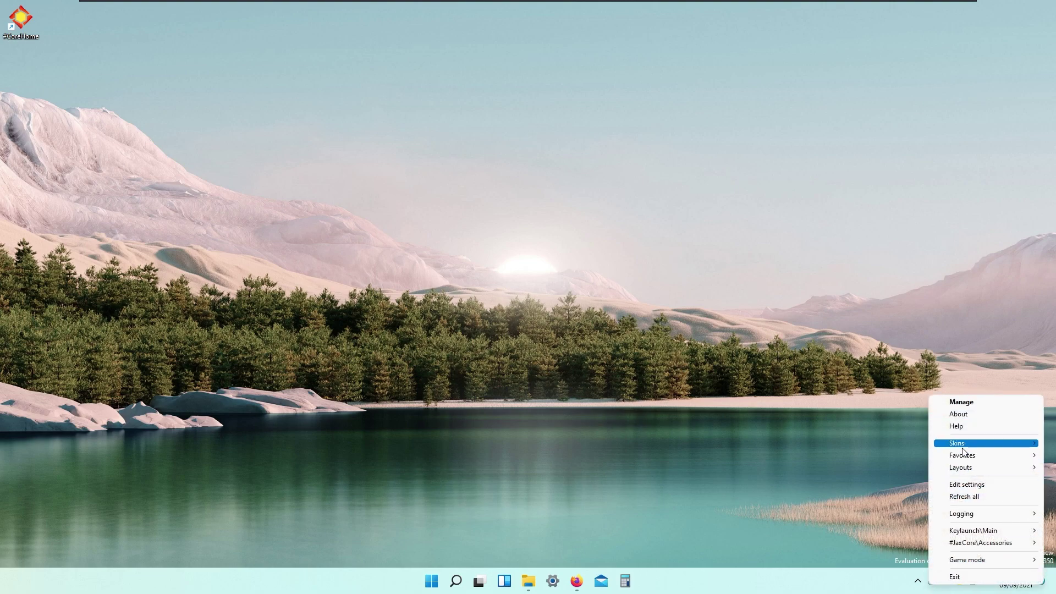
pyautogui.click(955, 579)
# Open Control Panel's installed programs list and select Rainmeter.
pyautogui.click(431, 580)
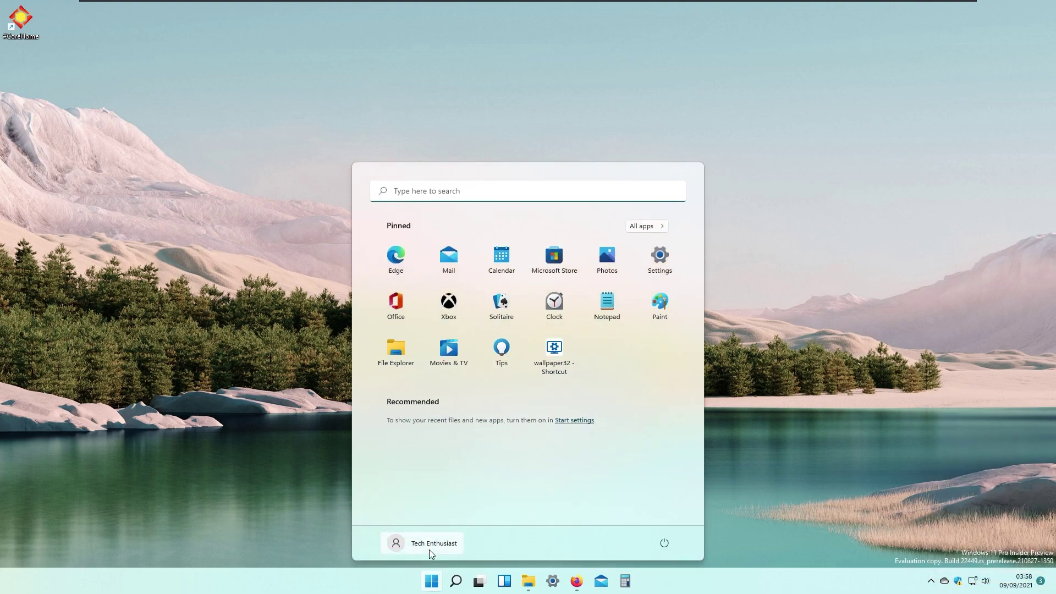
pyautogui.write('control panel')
pyautogui.press('Return')
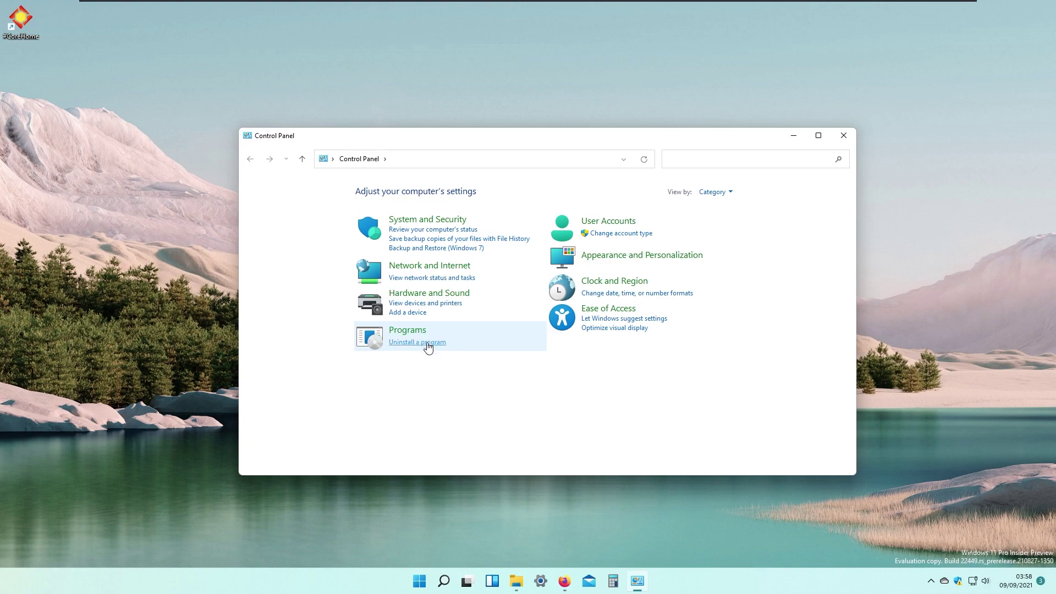
pyautogui.click(427, 343)
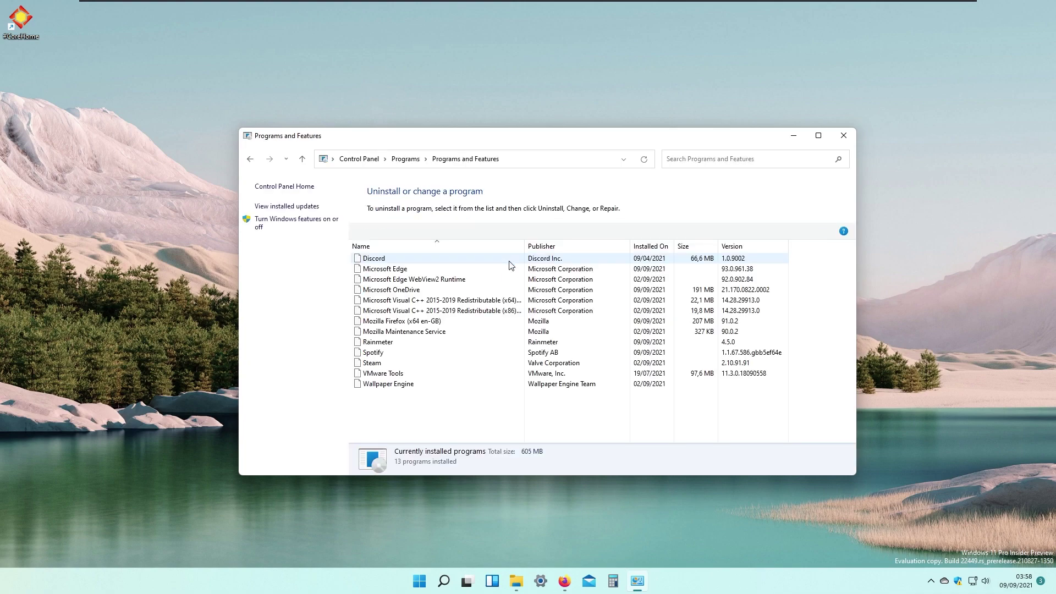
pyautogui.click(417, 341)
# Uninstall Rainmeter with all personal settings removed, then delete the CoreHome desktop shortcut.
pyautogui.click(424, 227)
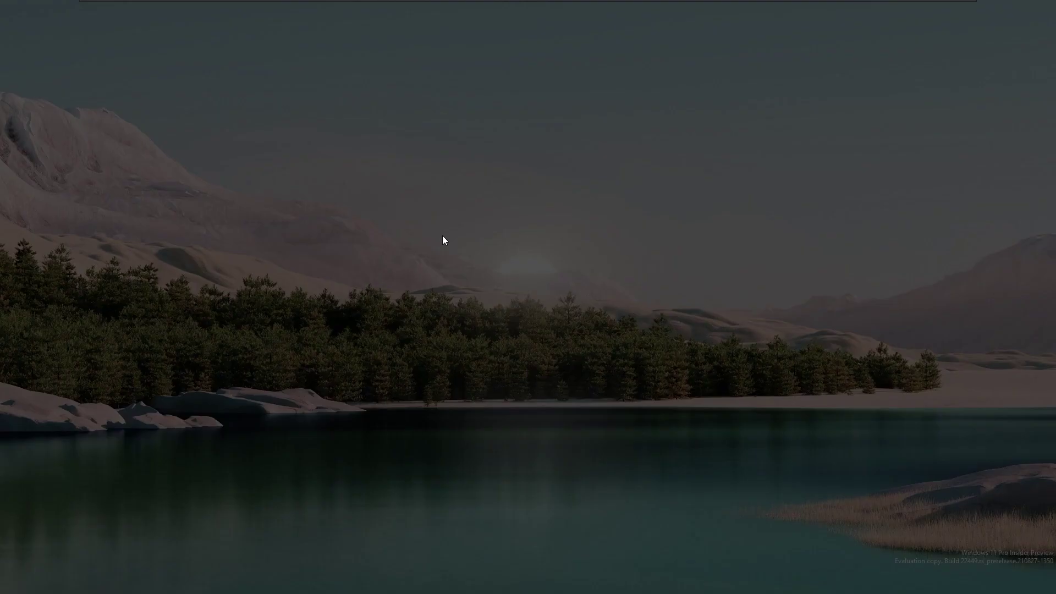
pyautogui.click(474, 373)
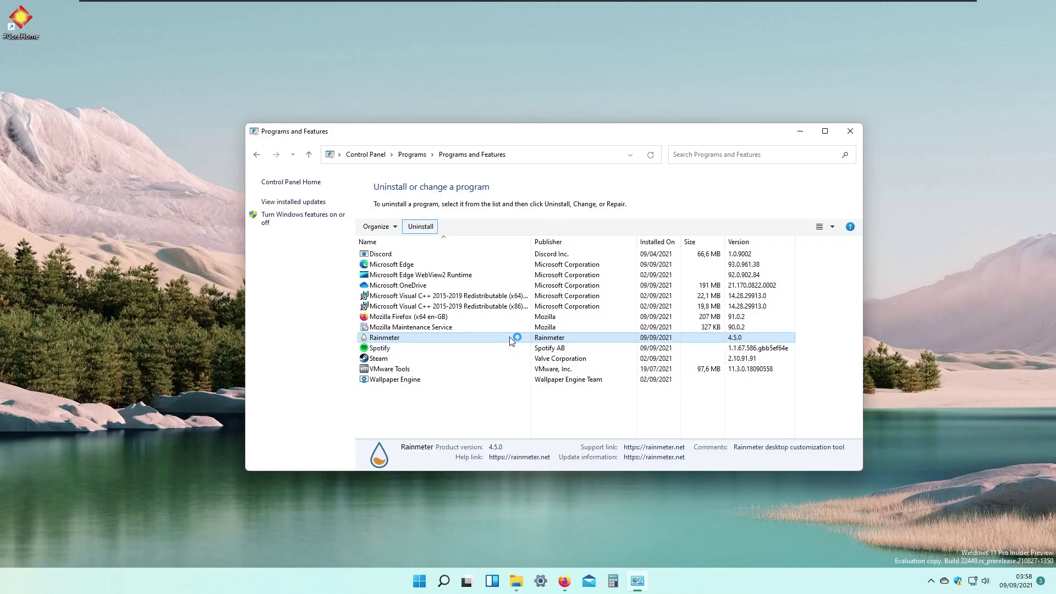
pyautogui.click(408, 250)
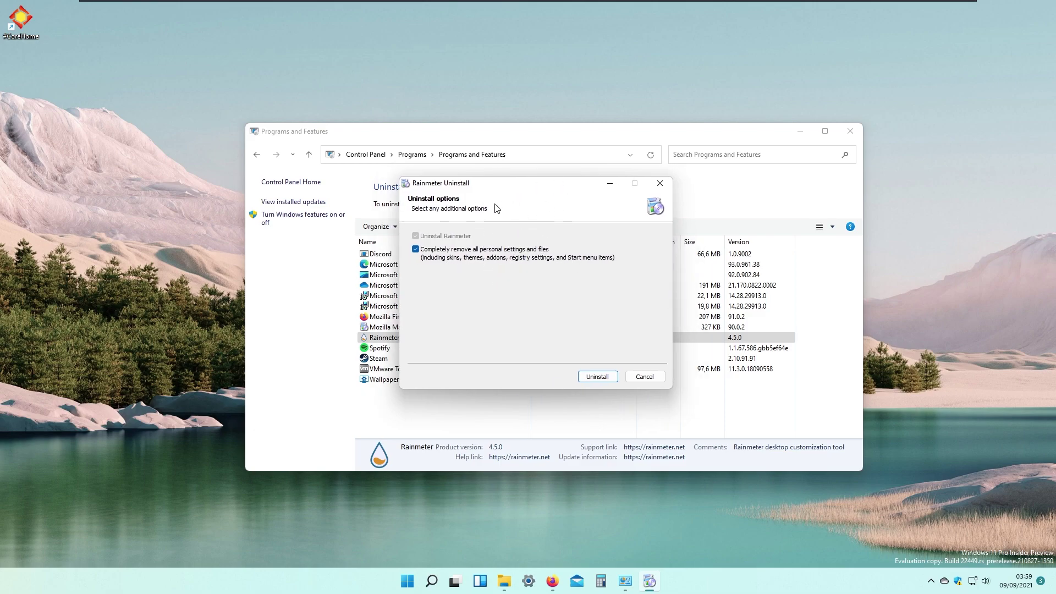
pyautogui.click(593, 380)
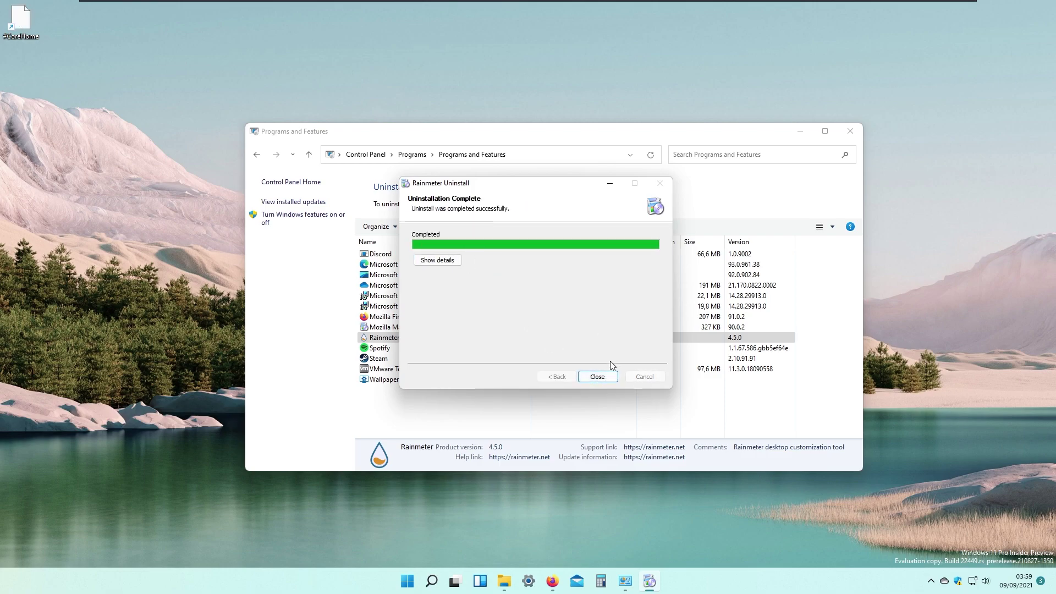
pyautogui.click(602, 376)
pyautogui.click(849, 130)
pyautogui.moveTo(128, 90); pyautogui.dragTo(21, 23)
pyautogui.press('Delete')
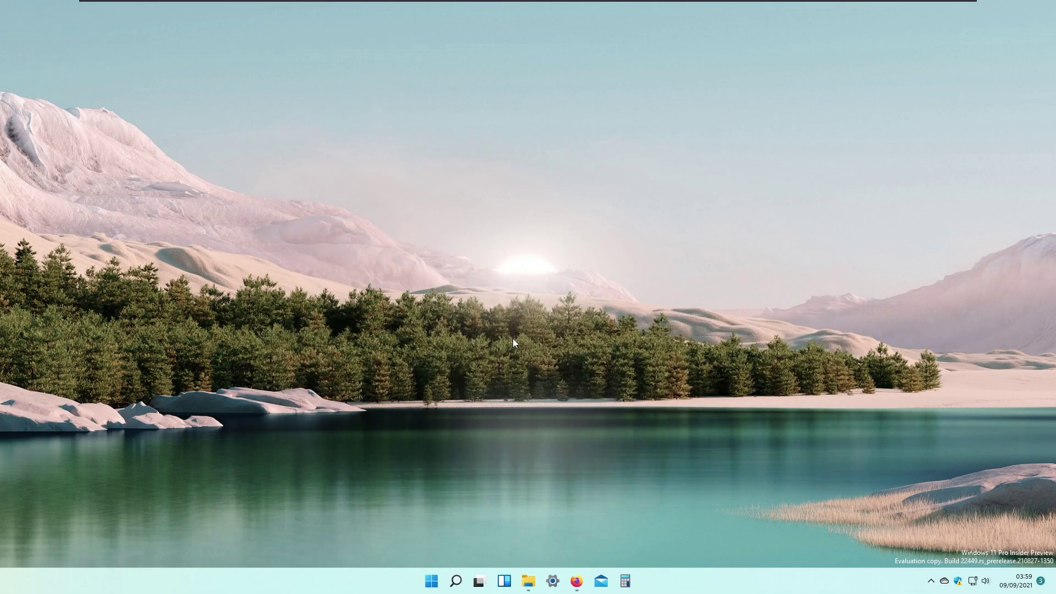